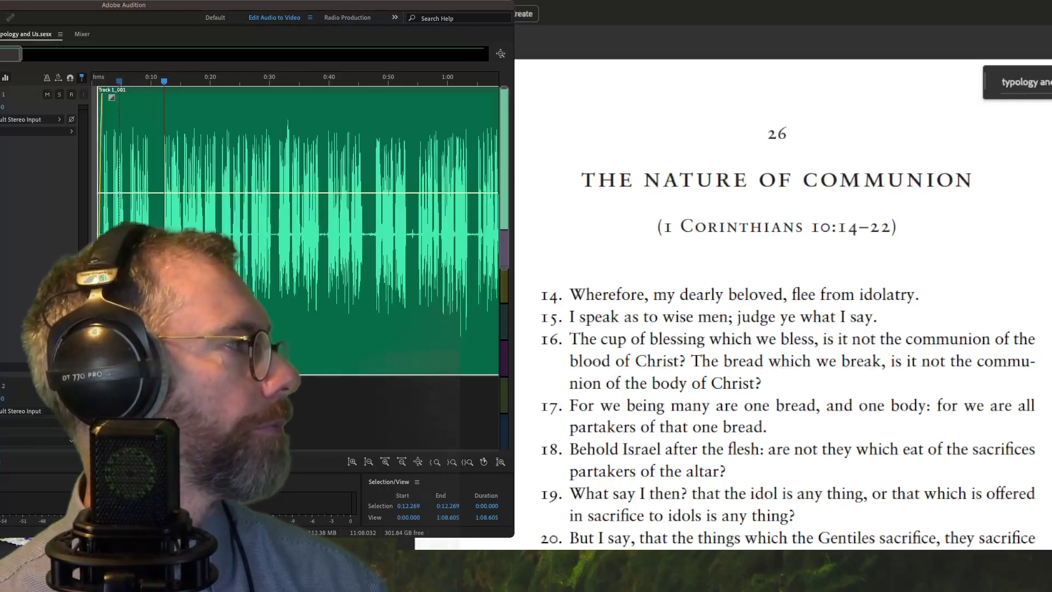
- Stop playback with the playhead at about 1.3 seconds in the new session
key("space")
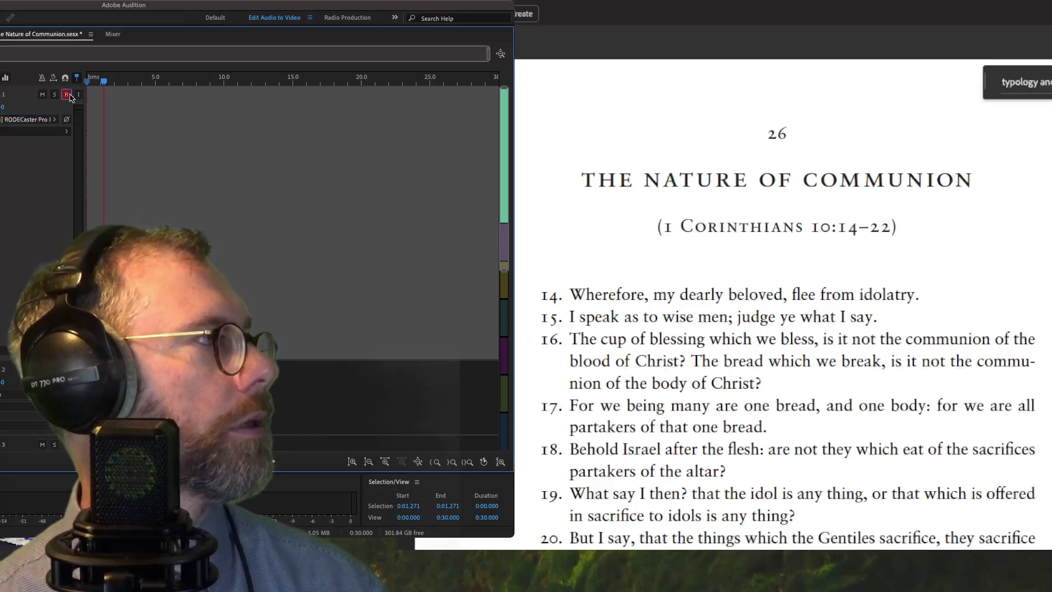
- Record a roughly 14-second narration take on track 1, then select the recorded clip
key("shift+space")
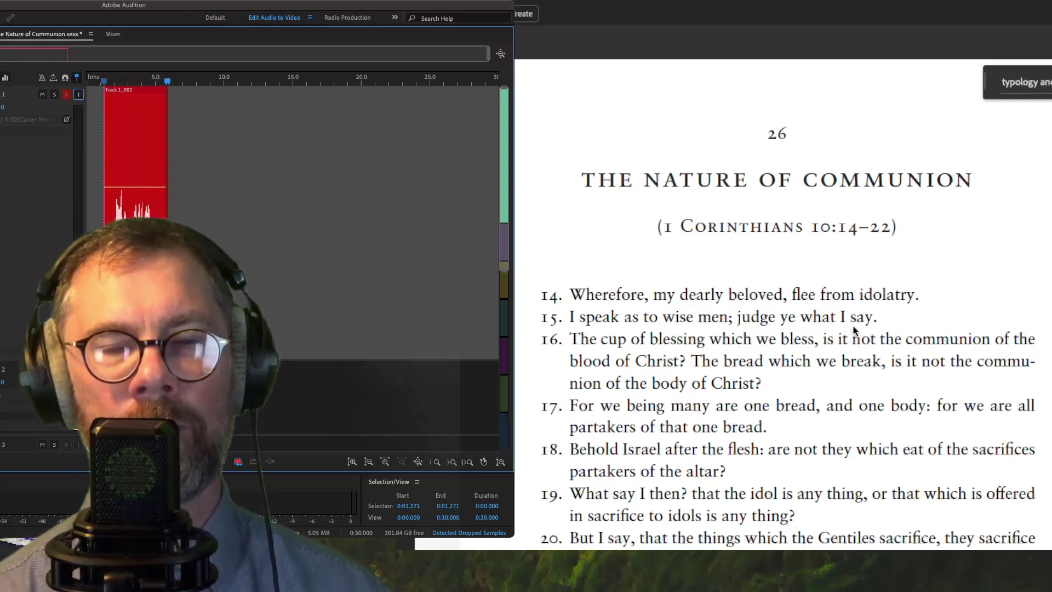
scroll(821, 319, "down", 1)
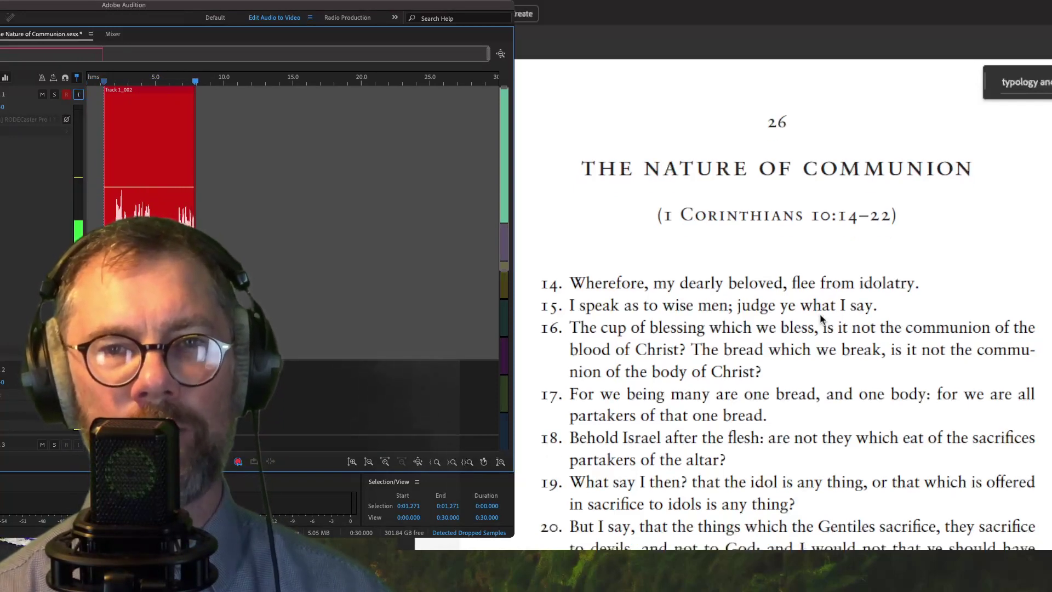
scroll(822, 319, "down", 4)
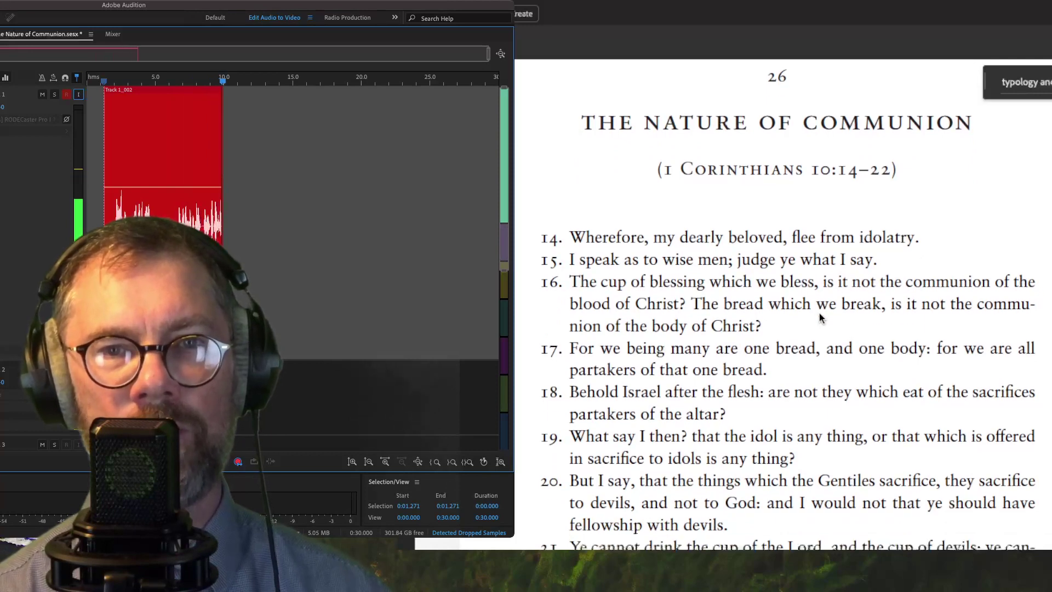
scroll(820, 317, "down", 5)
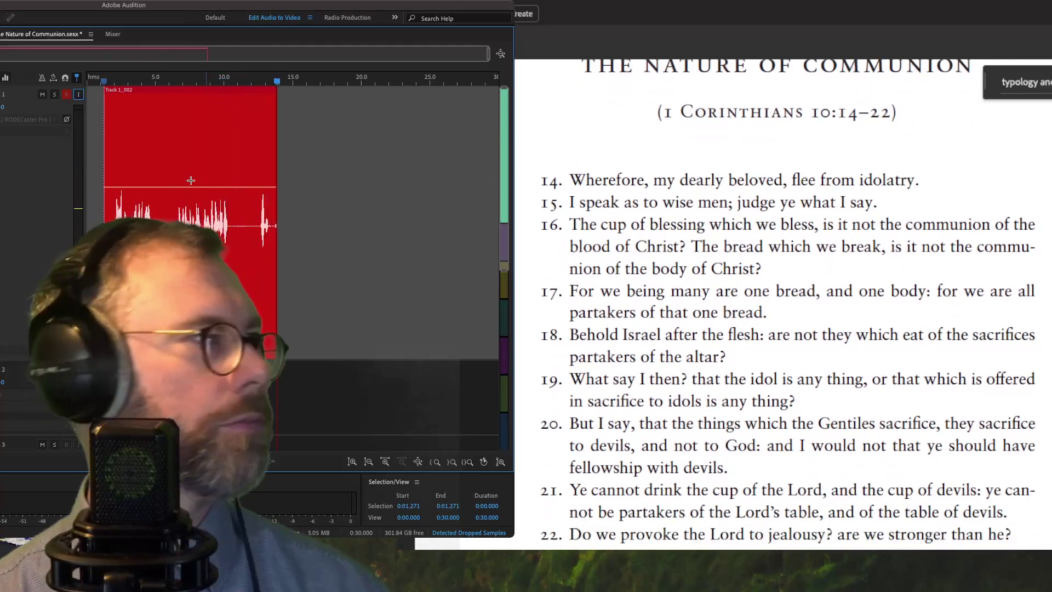
key("space")
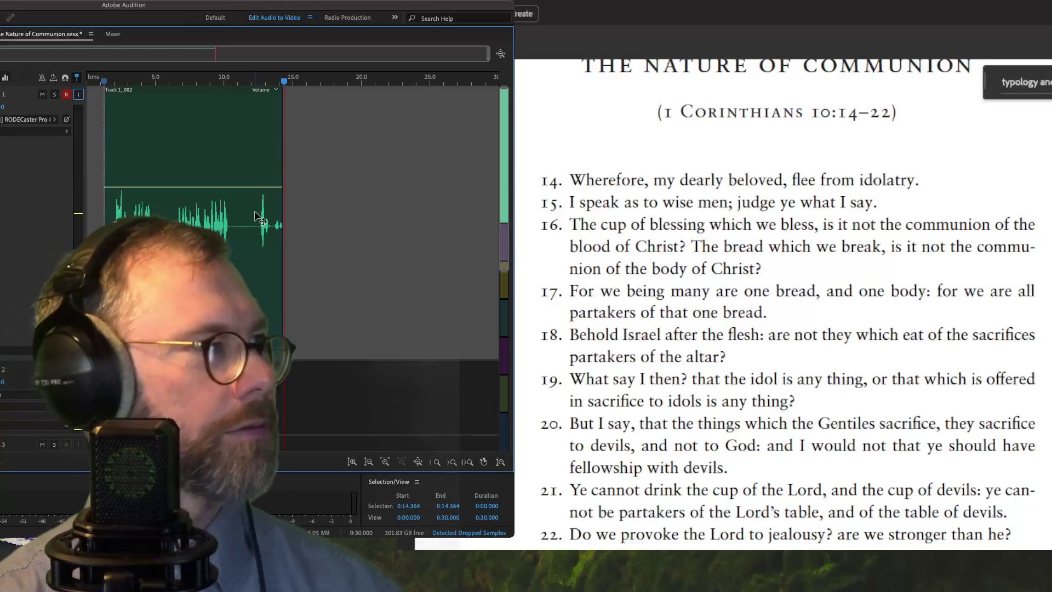
left_click(245, 208)
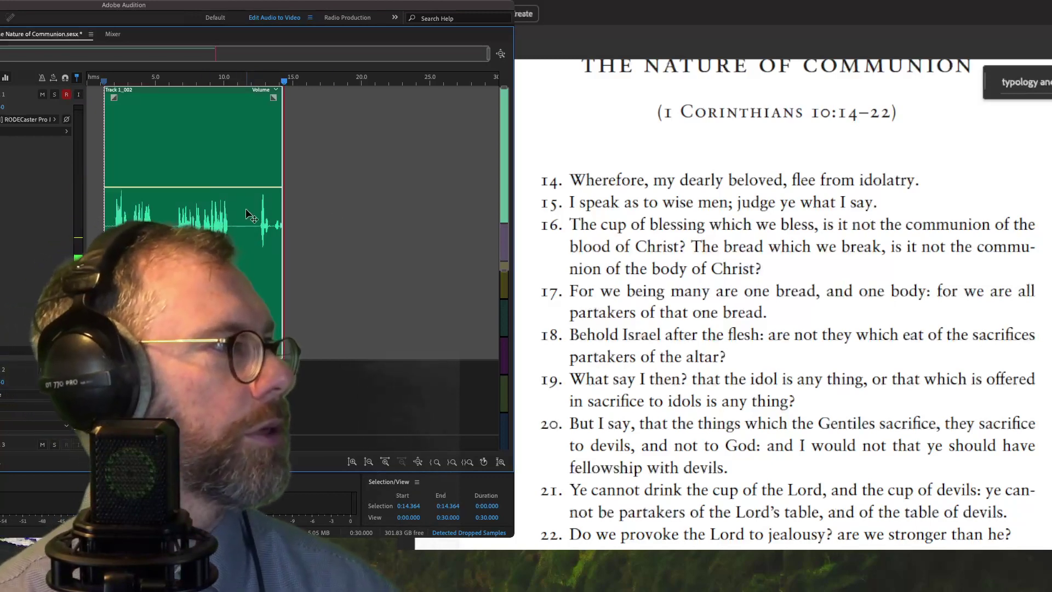
- Delete the first take and record a new 24-second narration take from the session start
key("Delete")
key("Home")
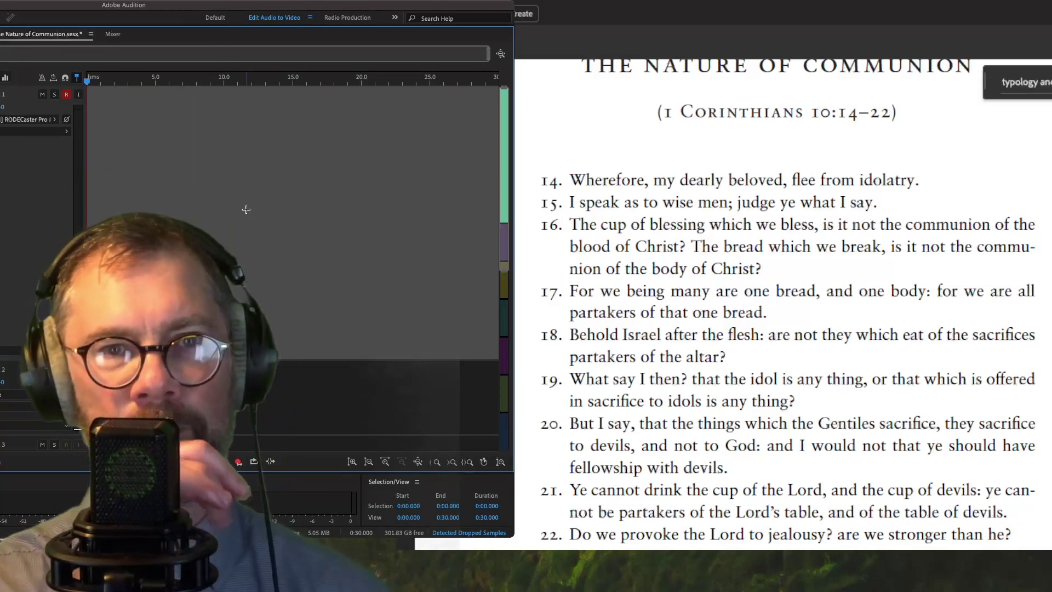
scroll(246, 210, "down", 2)
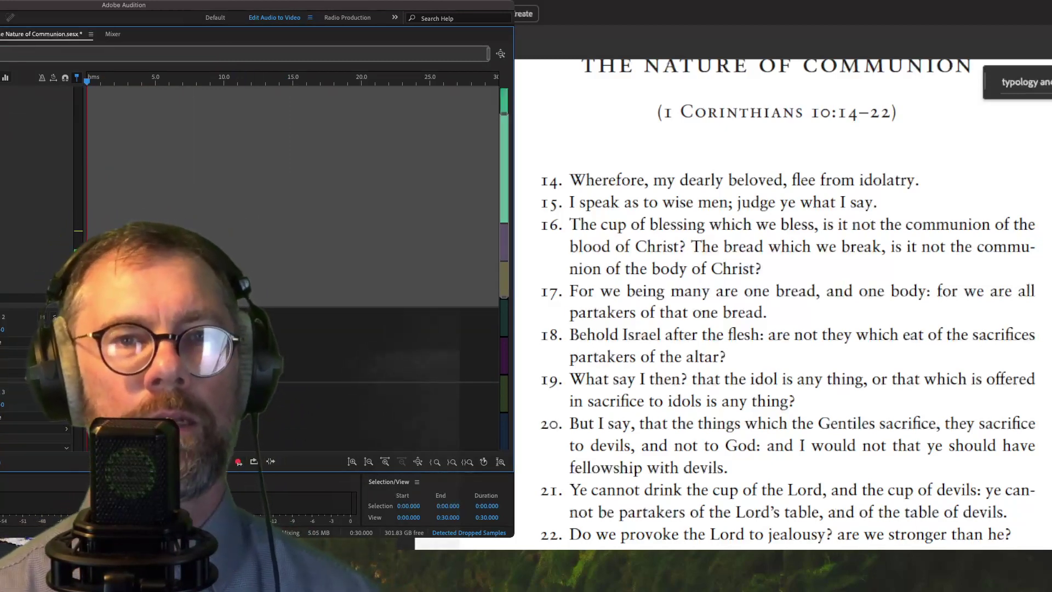
scroll(778, 306, "up", 4)
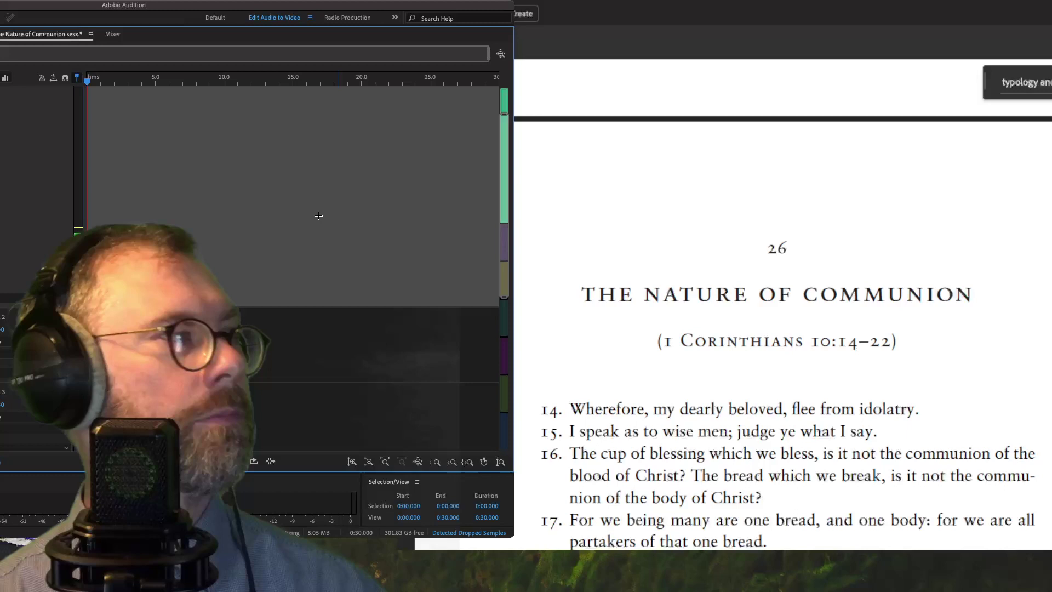
scroll(25, 159, "up", 2)
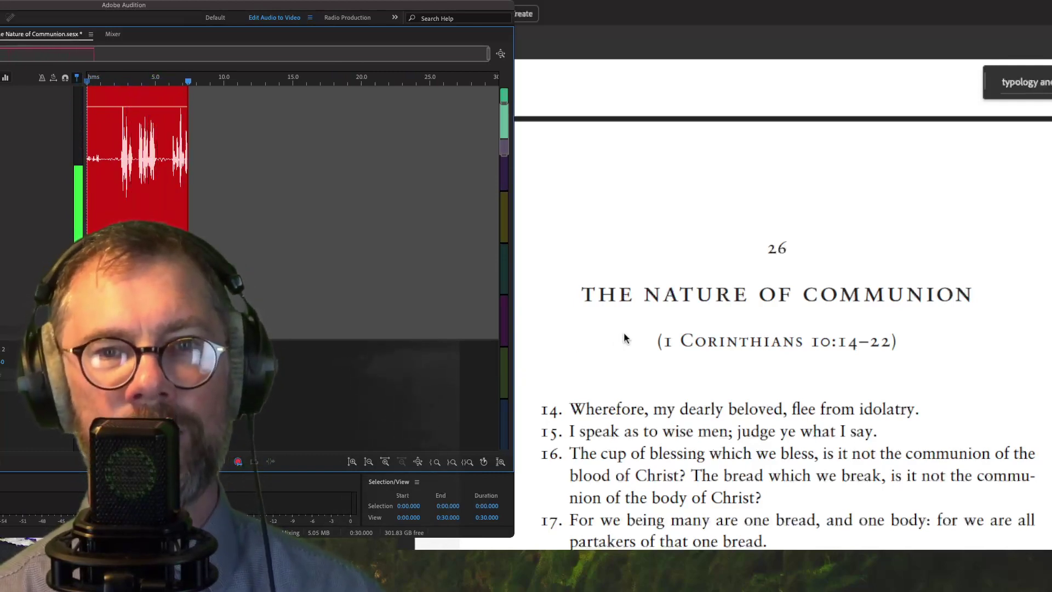
scroll(630, 339, "down", 2)
scroll(627, 336, "down", 2)
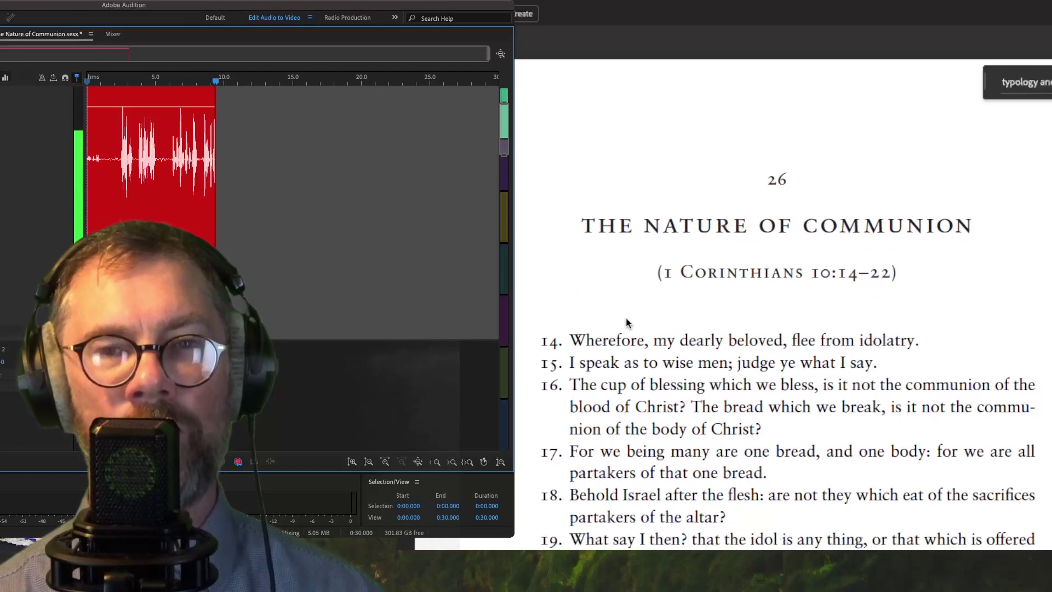
scroll(628, 323, "down", 2)
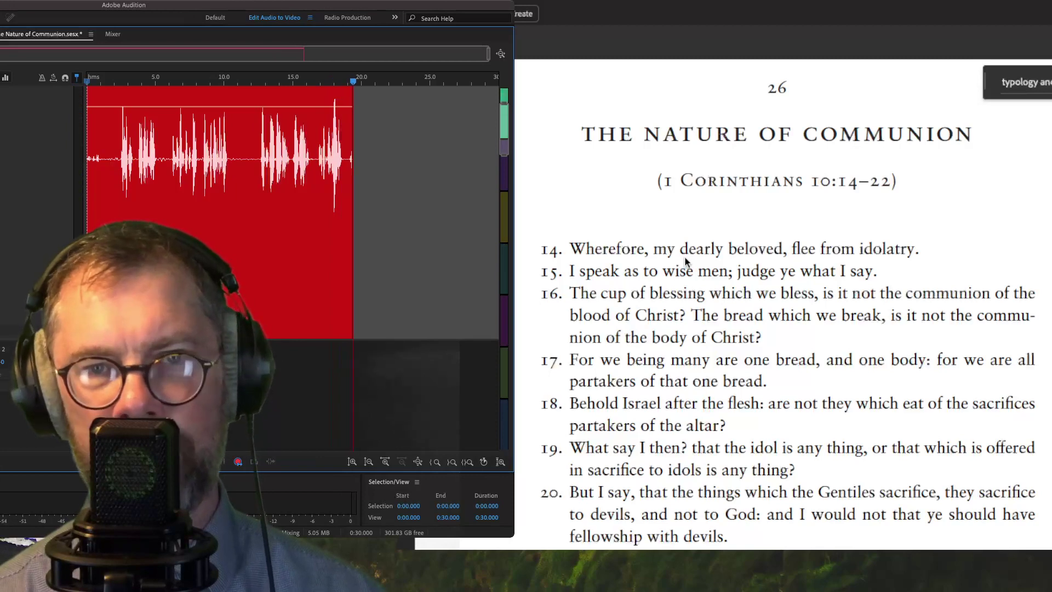
scroll(685, 256, "down", 2)
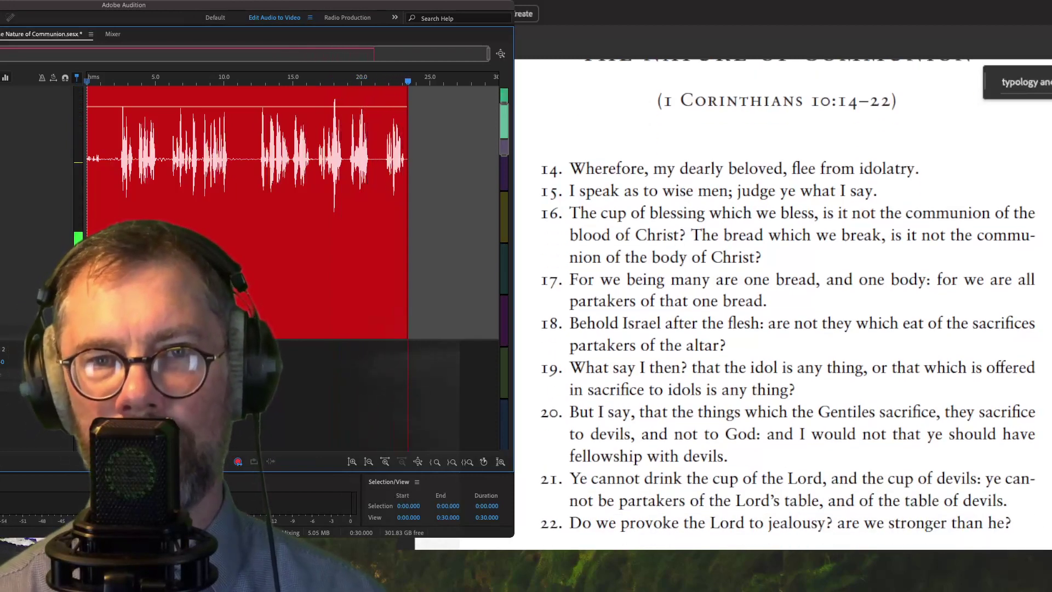
key("space")
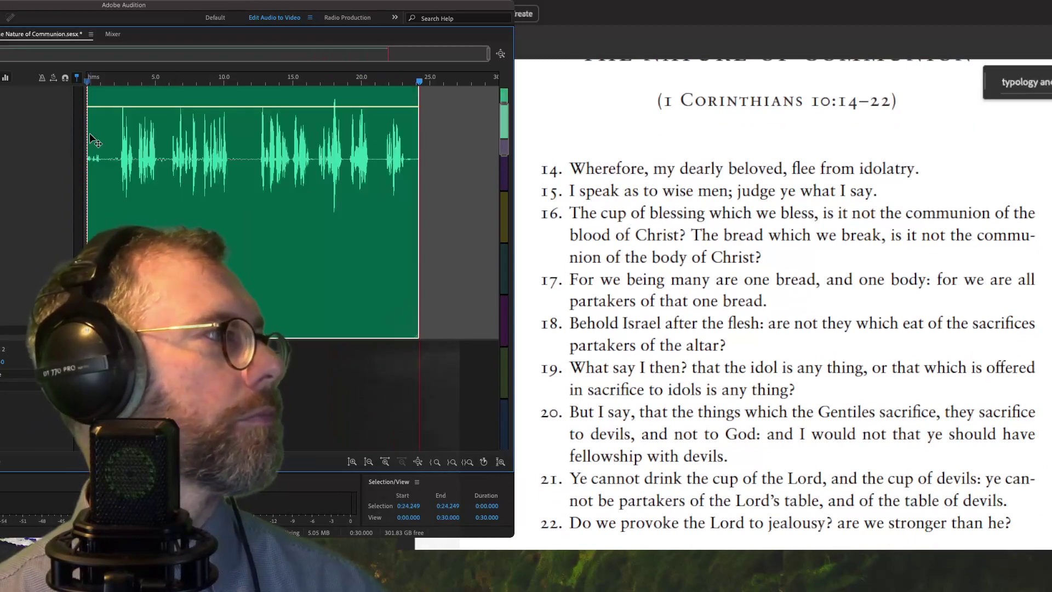
- Trim the silent start off the take and shift the clip slightly earlier on track 1
left_click_drag(89, 130, 135, 98)
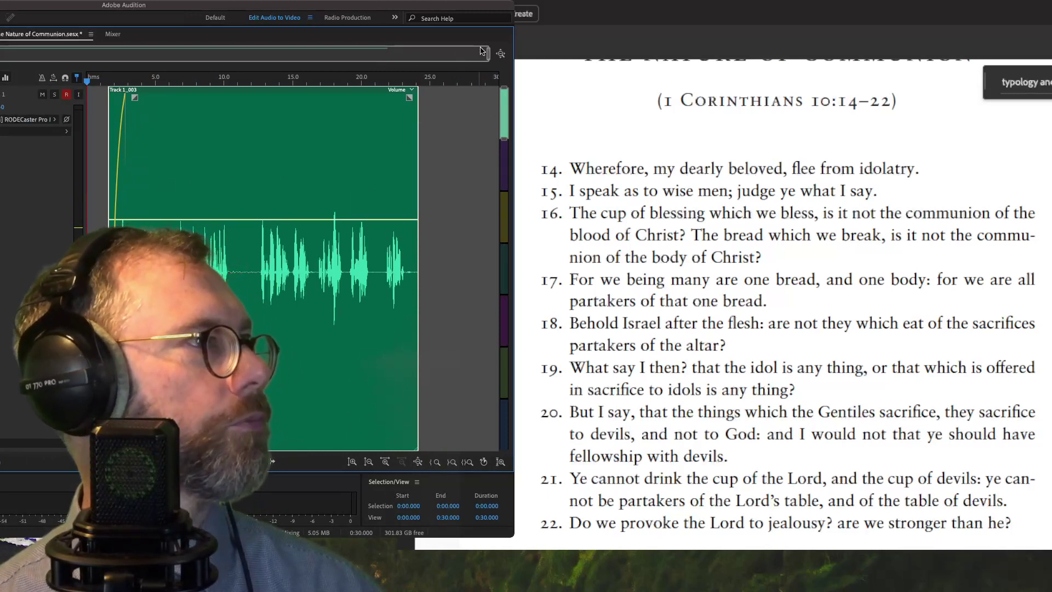
left_click_drag(488, 53, 209, 54)
left_click_drag(259, 163, 229, 163)
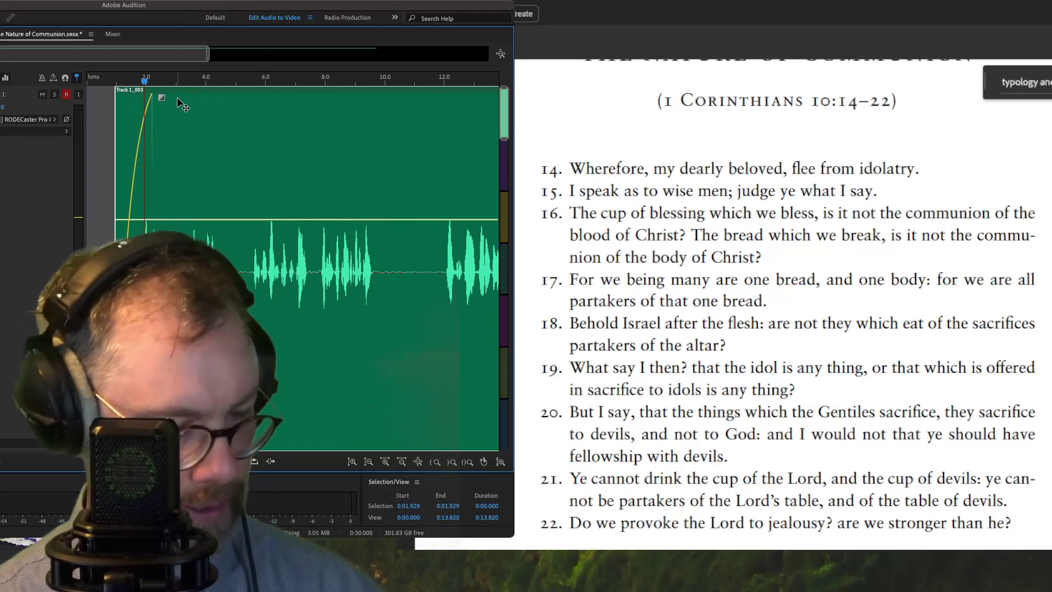
- Replay the final five seconds of the take using pre-roll from its end
key("End")
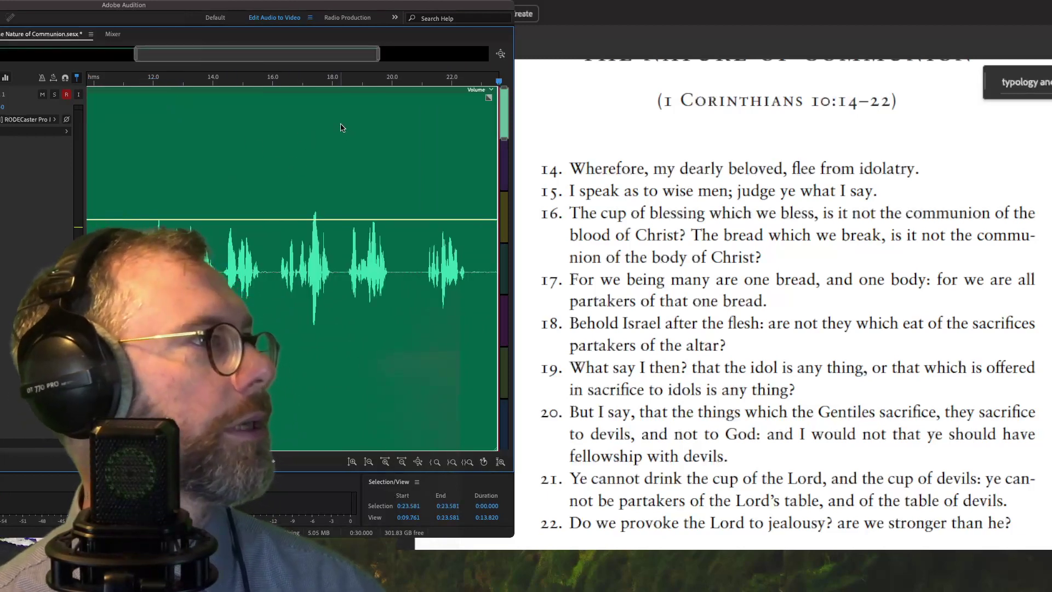
key("shift+space")
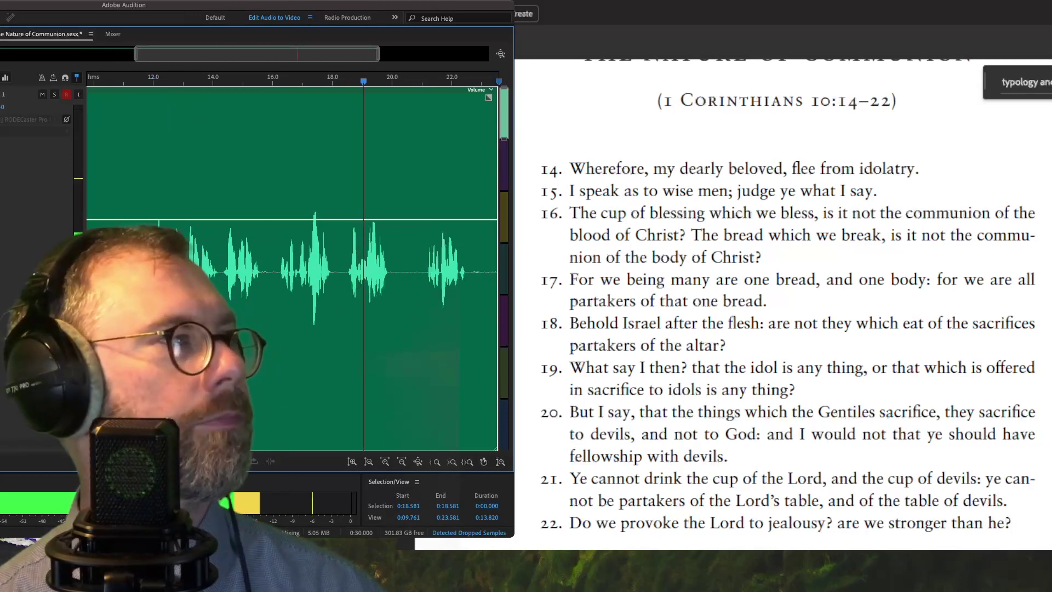
scroll(699, 192, "down", 1)
scroll(698, 191, "down", 3)
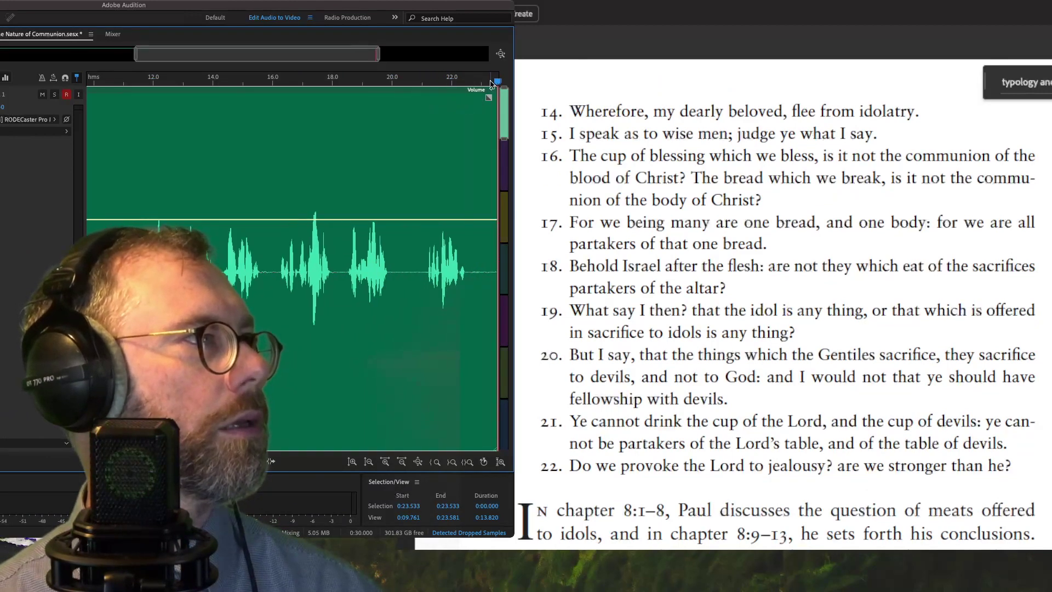
- Narrate verses 16–22 with a five-second pre-roll, then stop the take
key("shift+space")
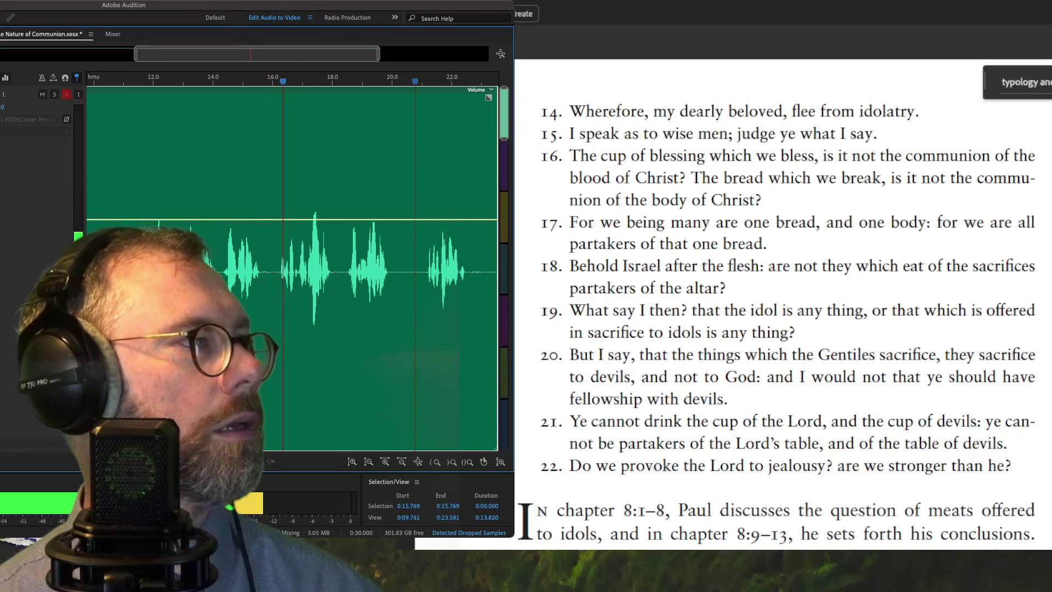
double_click(580, 155)
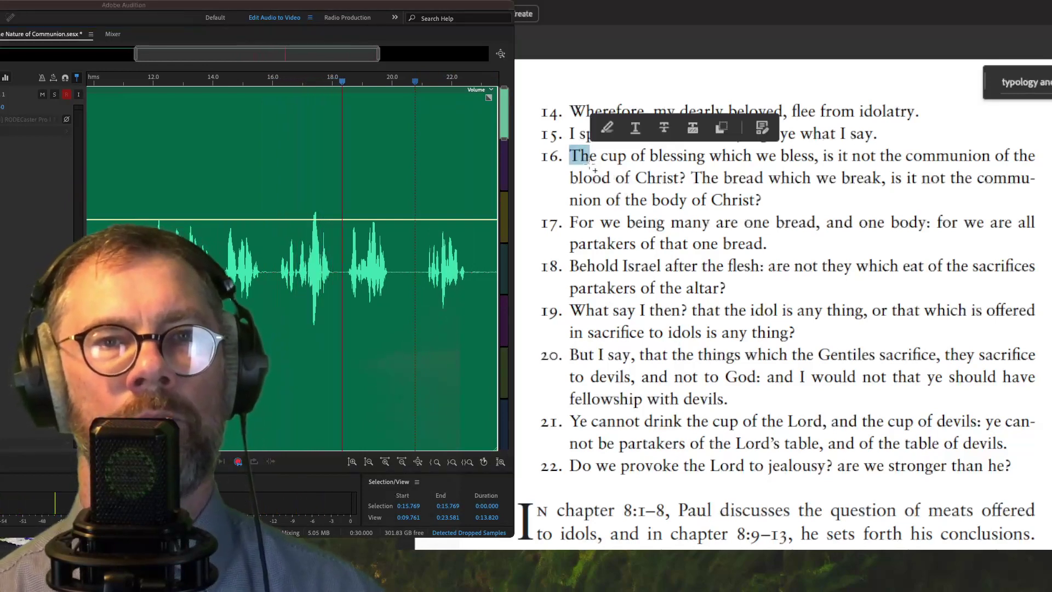
scroll(589, 172, "down", 1)
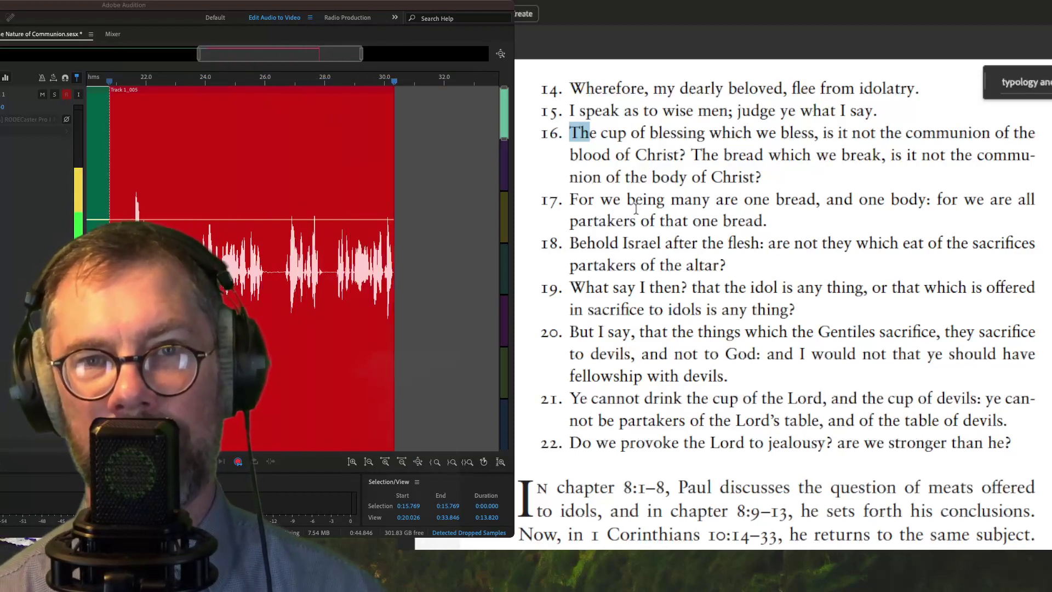
scroll(630, 210, "down", 1)
scroll(630, 212, "down", 2)
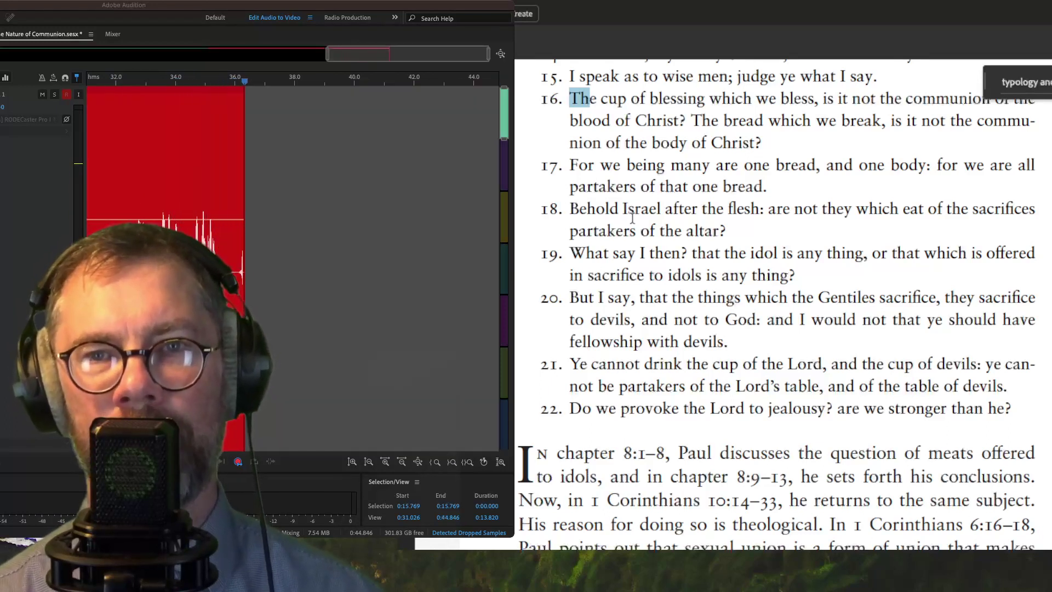
scroll(633, 219, "down", 2)
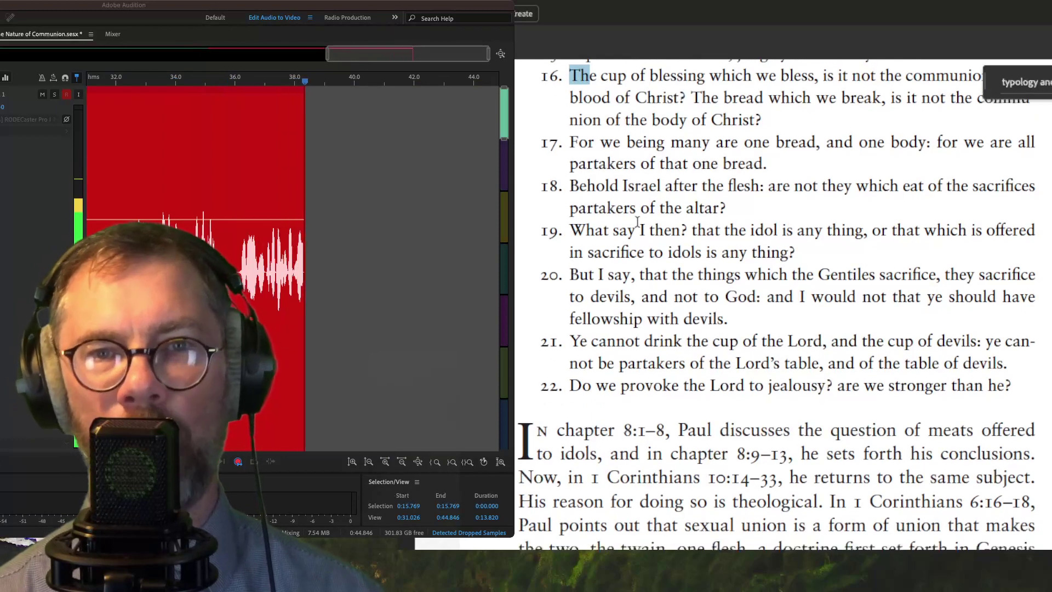
scroll(638, 221, "down", 3)
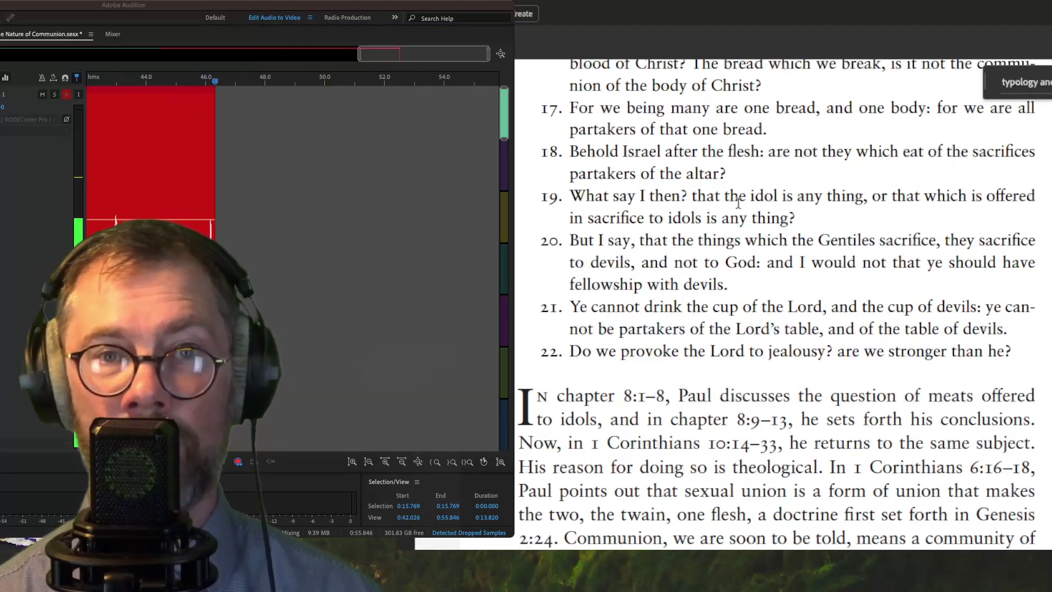
scroll(738, 204, "down", 2)
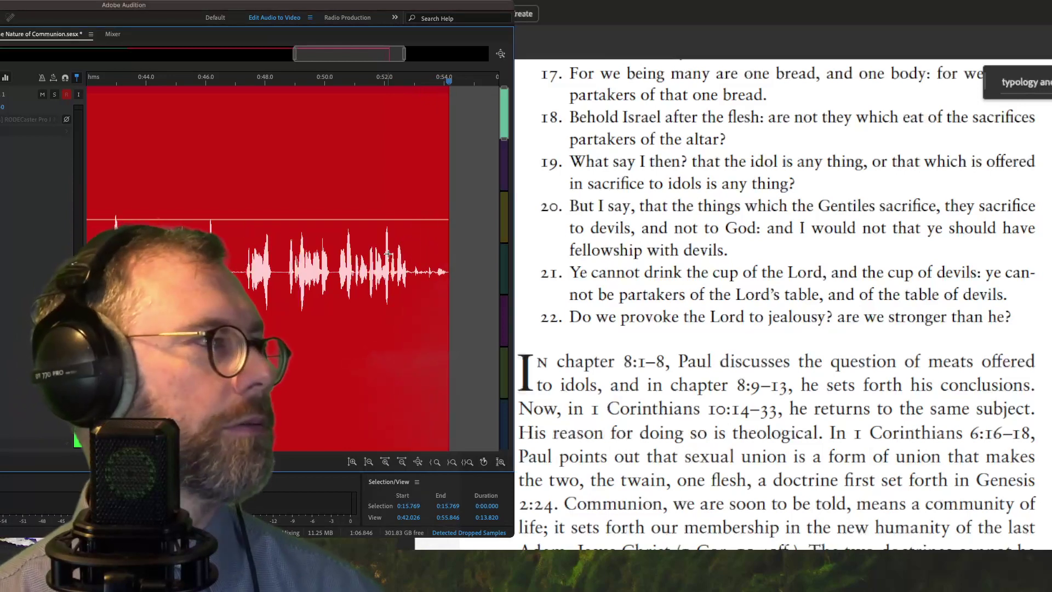
key("space")
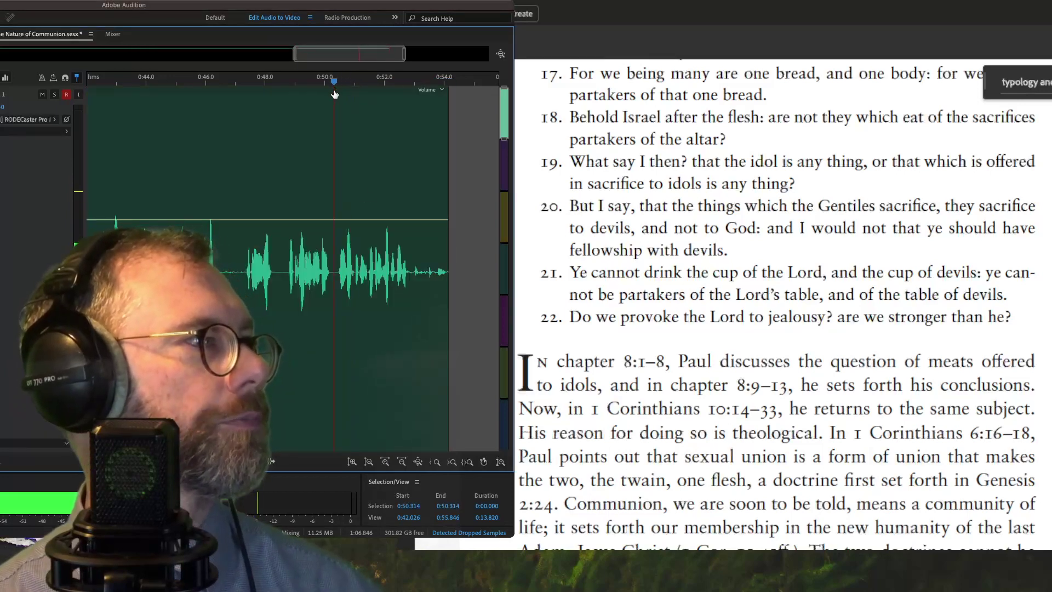
- Record a punch-in re-take with pre-roll, re-reading from verse 20 onward
key("shift+space")
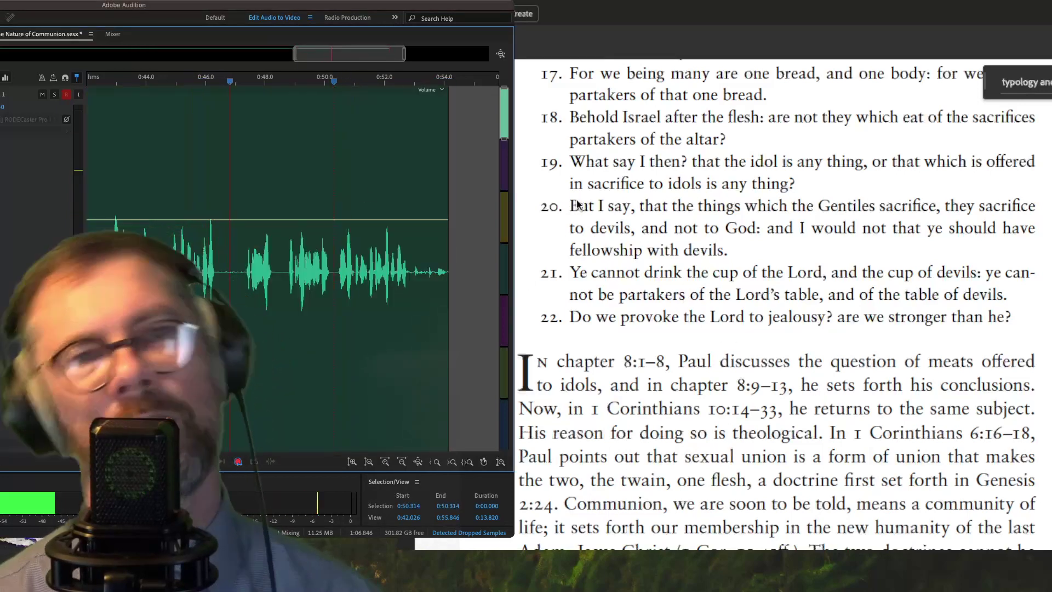
left_click_drag(572, 211, 580, 210)
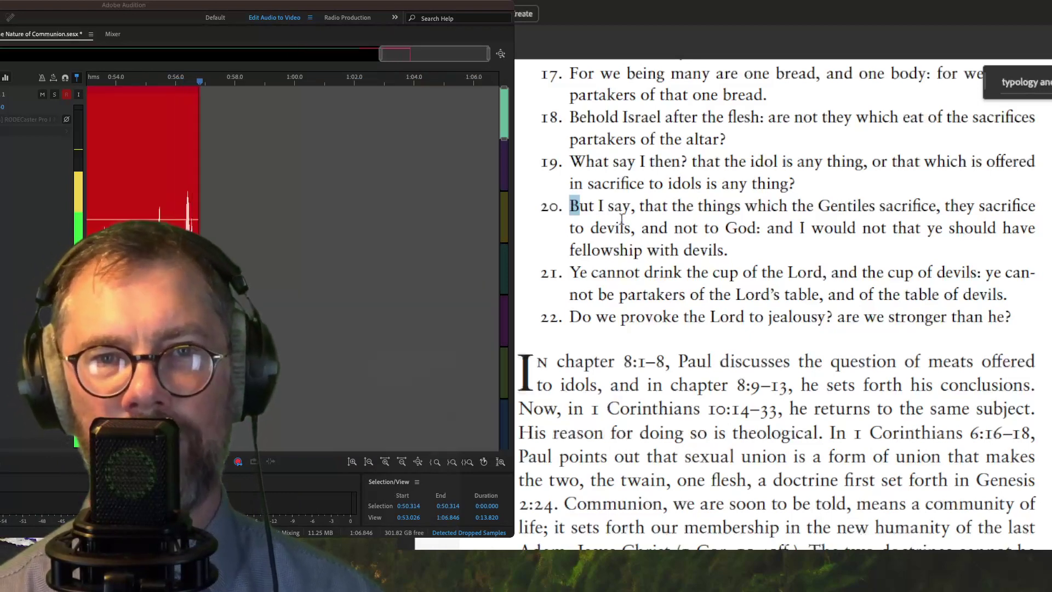
scroll(621, 219, "down", 1)
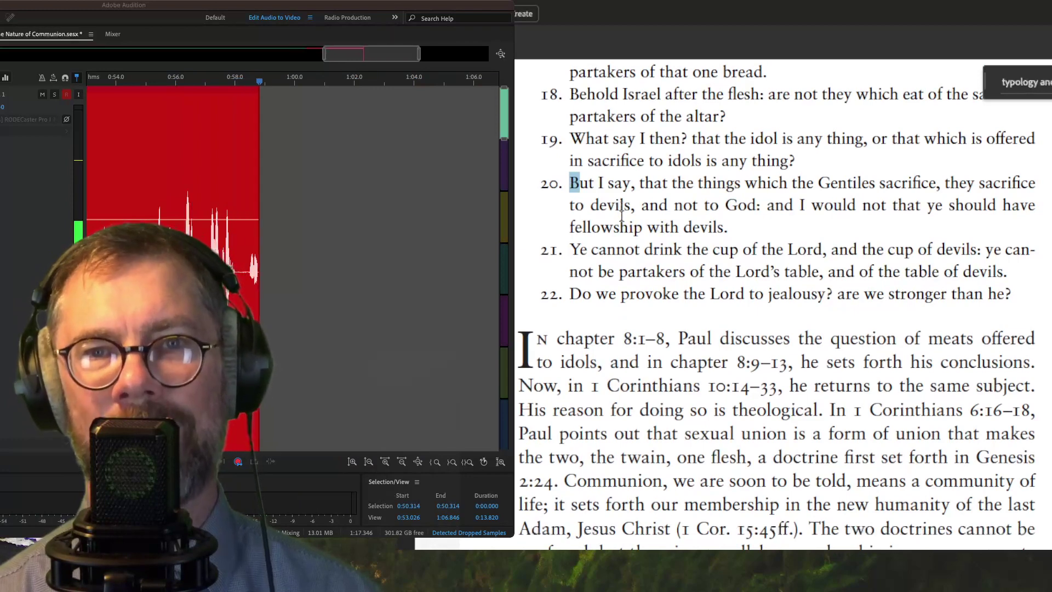
scroll(621, 220, "down", 1)
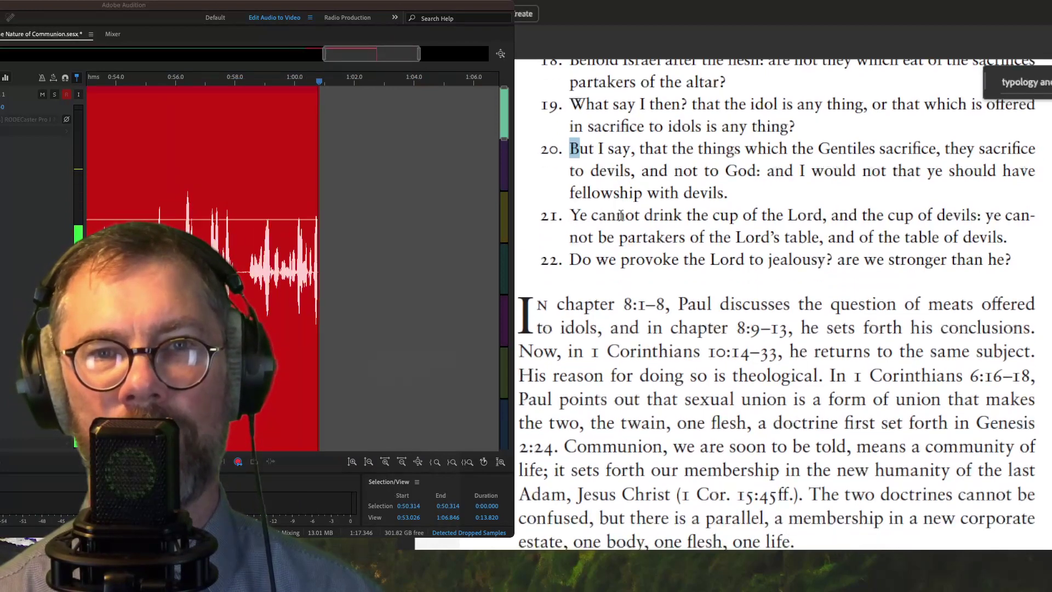
scroll(620, 215, "down", 1)
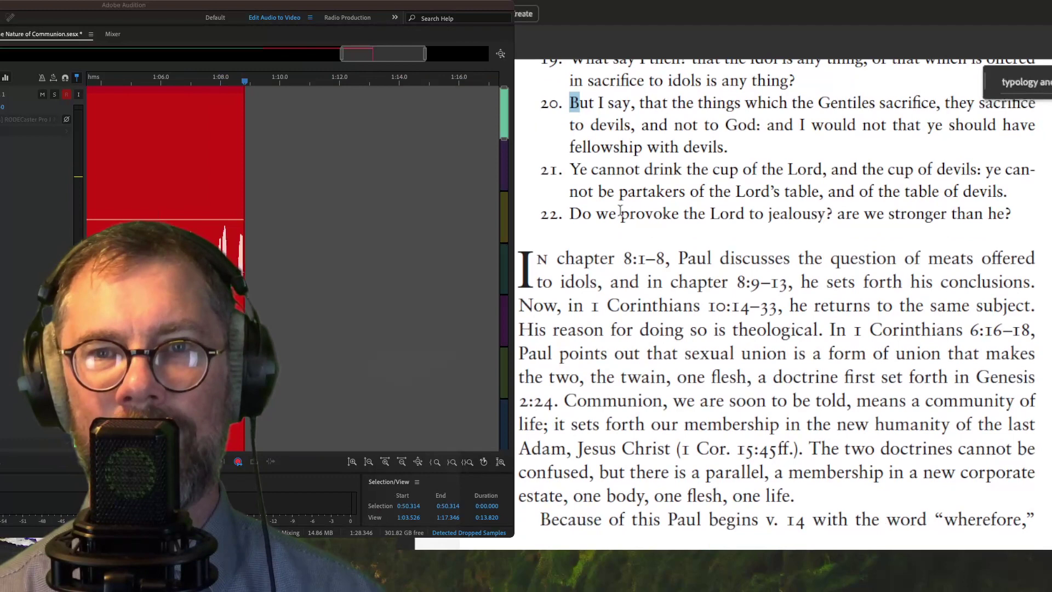
scroll(614, 227, "down", 2)
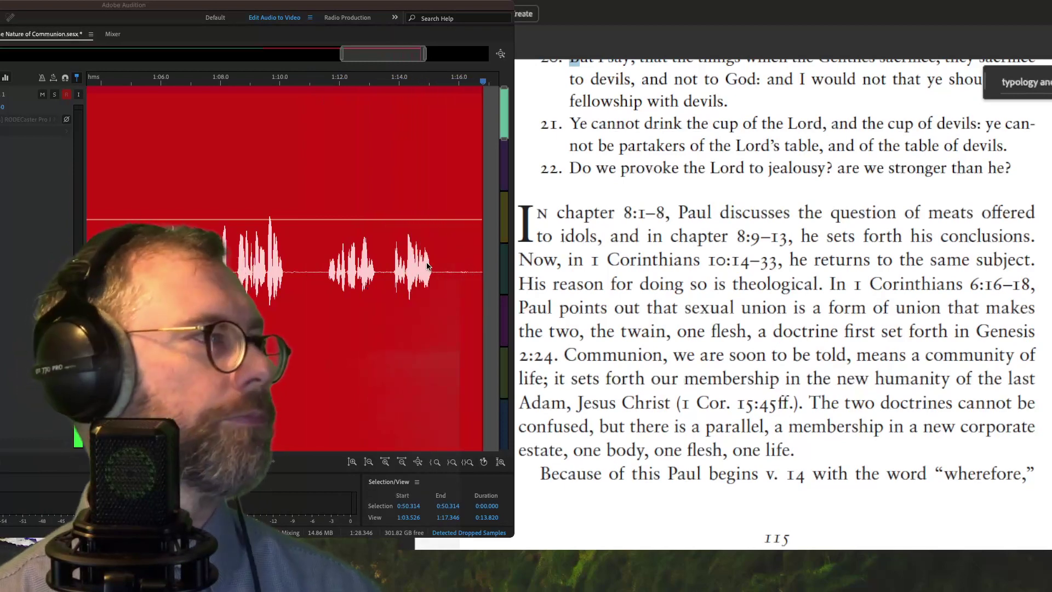
- Refocus the Audition window and stop the verse 20–22 re-take
left_click(366, 219)
key("space")
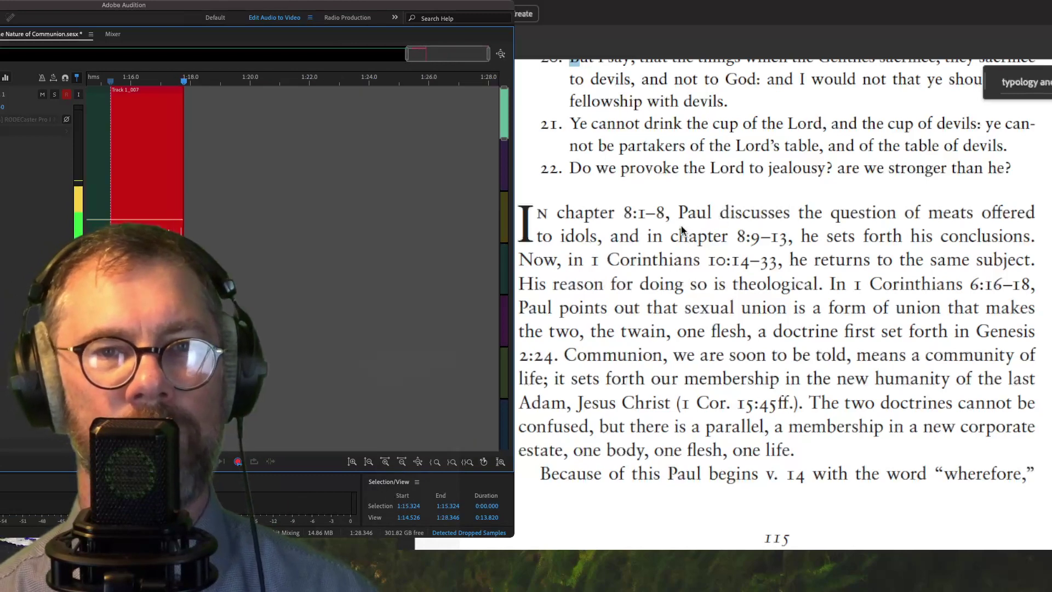
- Read the 'In chapter 8:1–8' commentary paragraph aloud while scrolling through the PDF
scroll(682, 228, "down", 1)
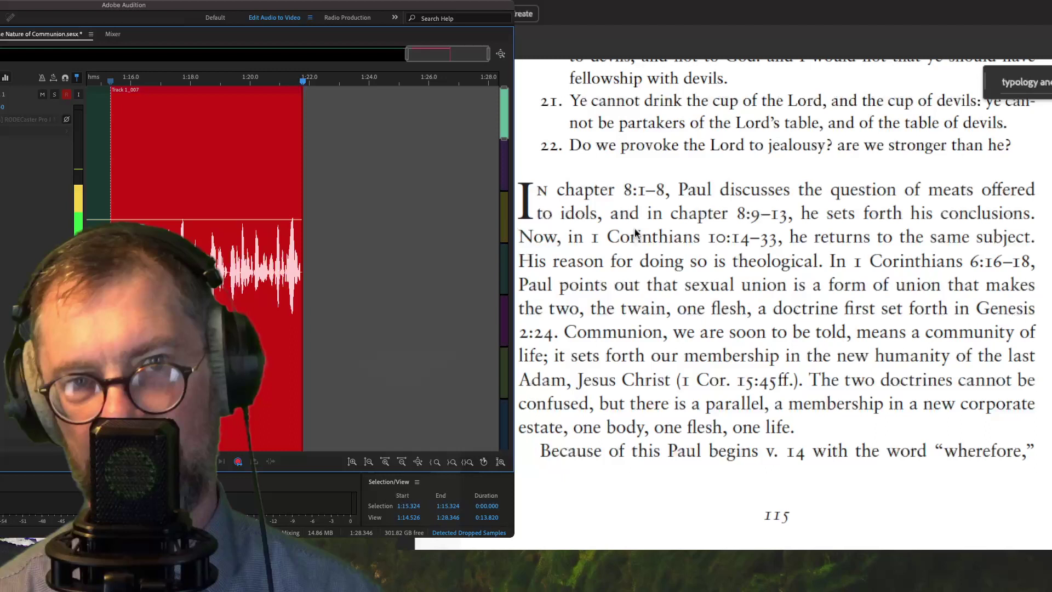
scroll(627, 229, "down", 1)
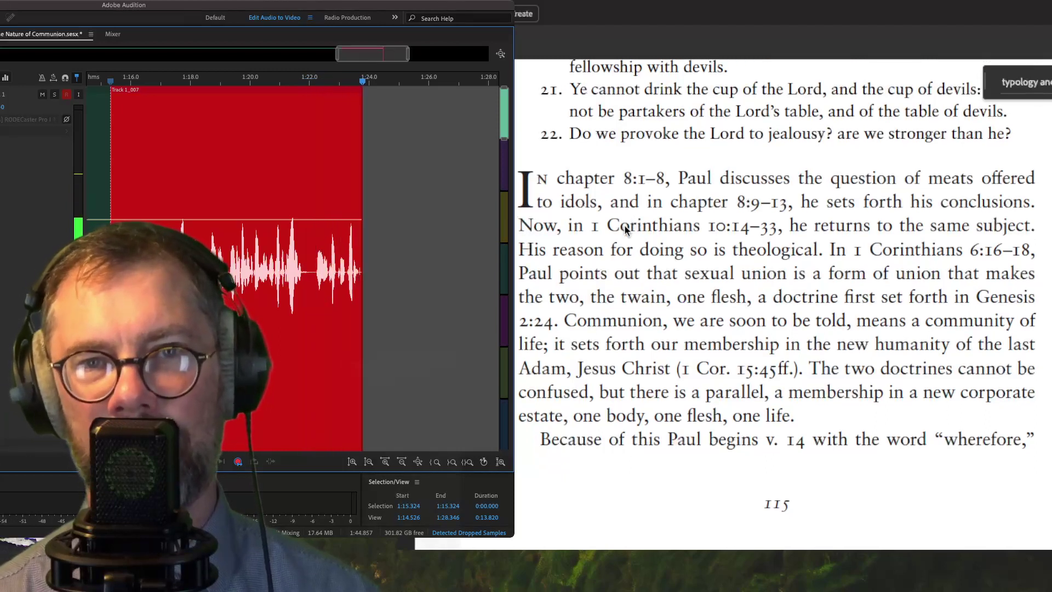
scroll(625, 229, "down", 1)
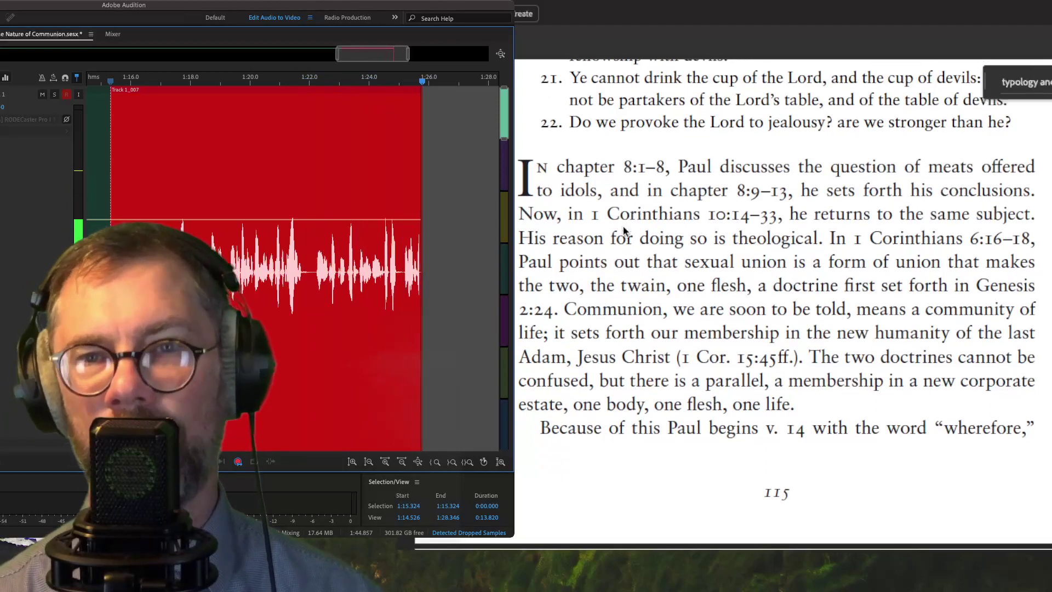
scroll(623, 230, "down", 3)
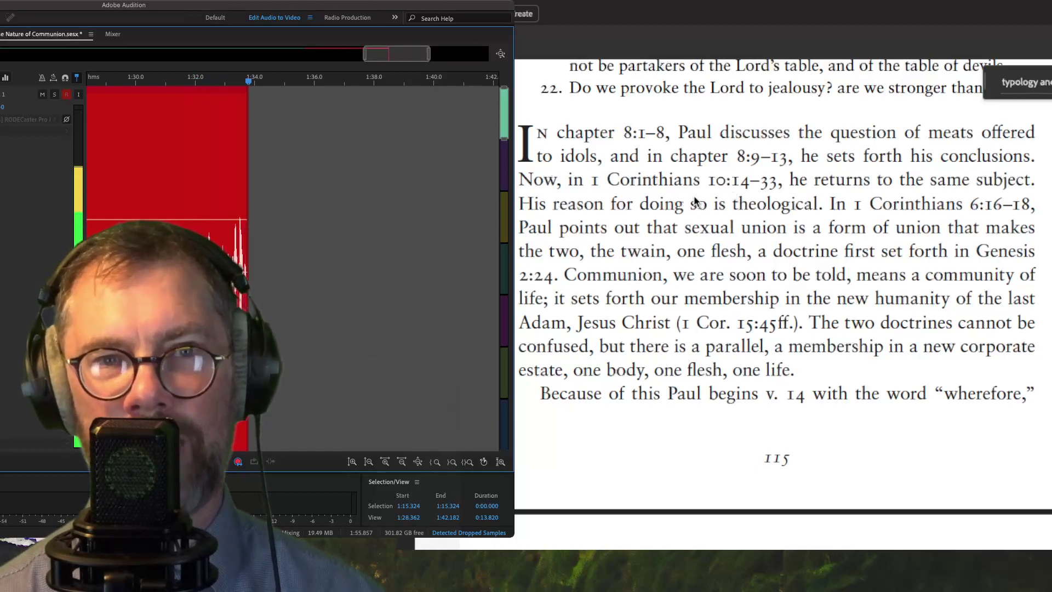
scroll(693, 203, "down", 2)
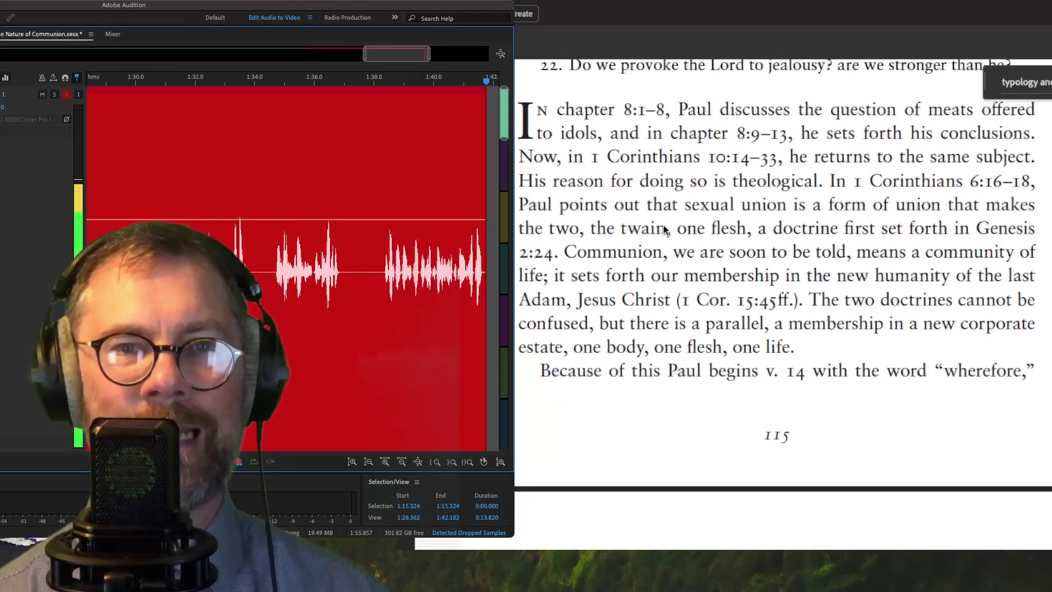
scroll(666, 233, "down", 1)
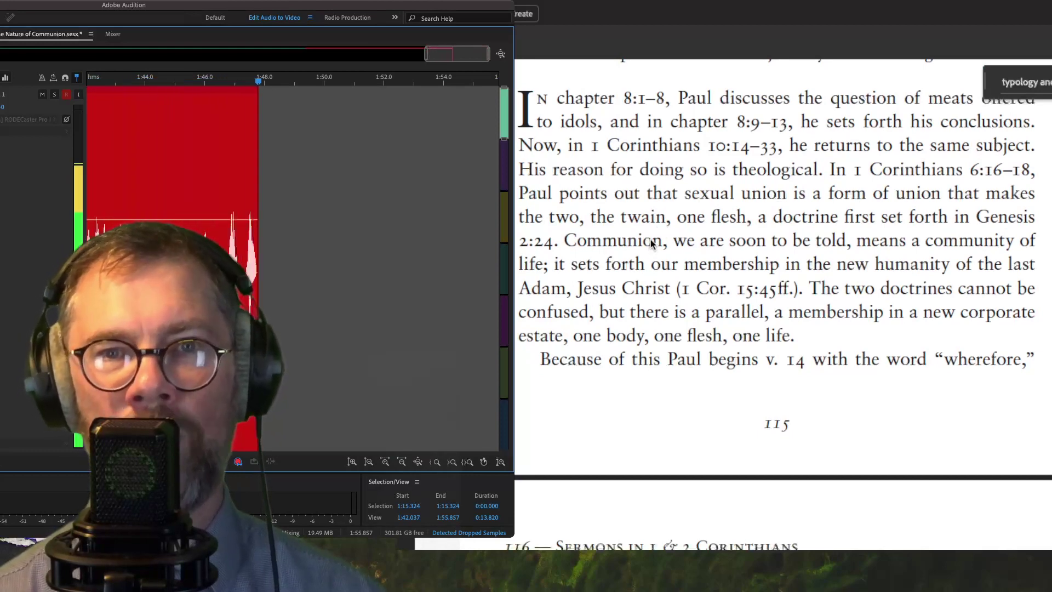
scroll(652, 243, "down", 1)
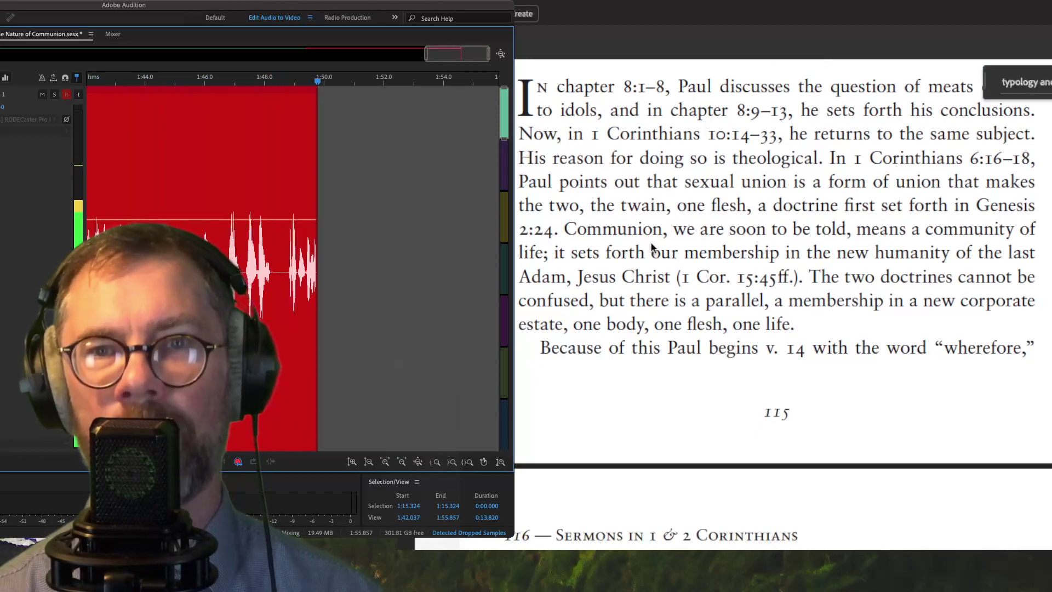
scroll(600, 247, "down", 2)
scroll(600, 248, "down", 2)
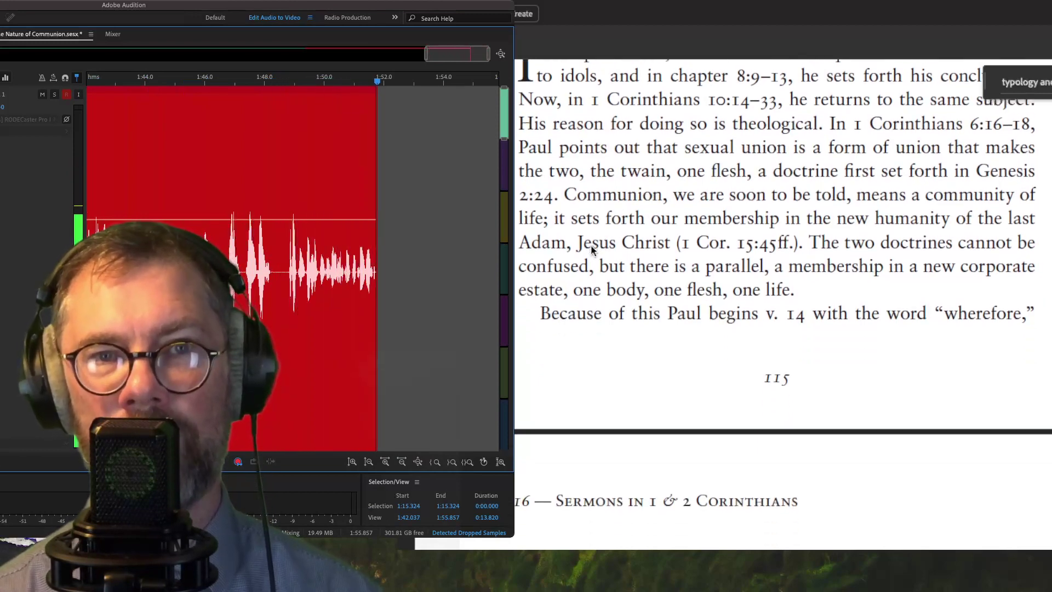
scroll(594, 249, "down", 3)
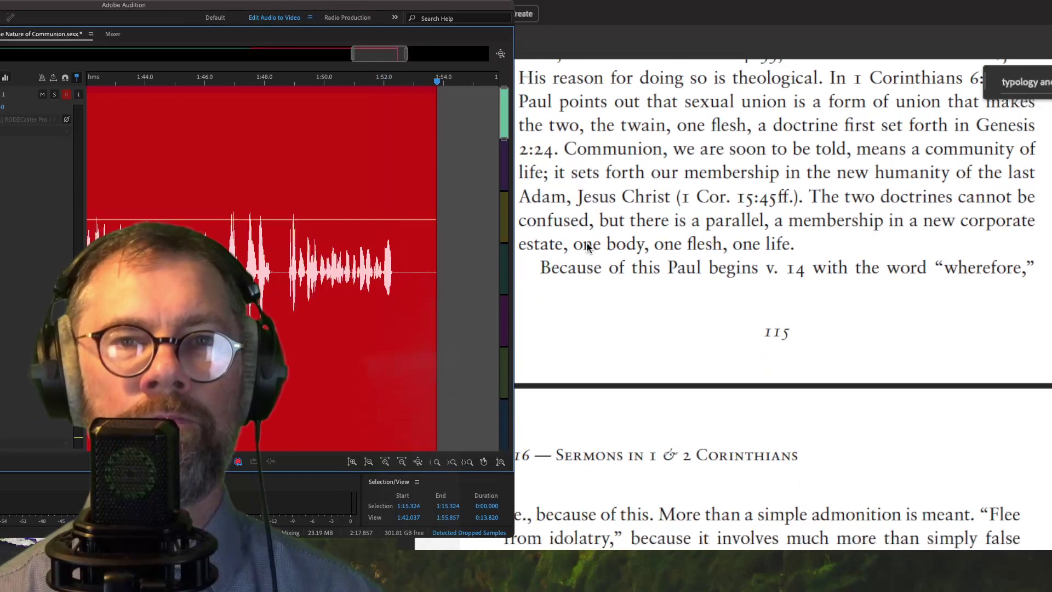
- Stop the commentary take and start a new take, Track 1_008, from the marker
key("space")
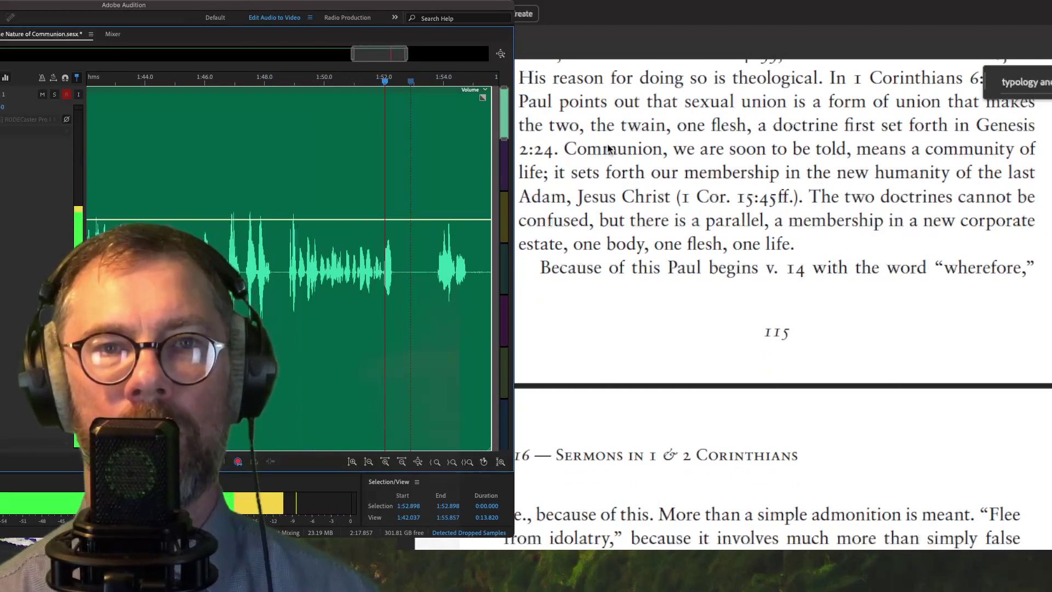
key("shift+space")
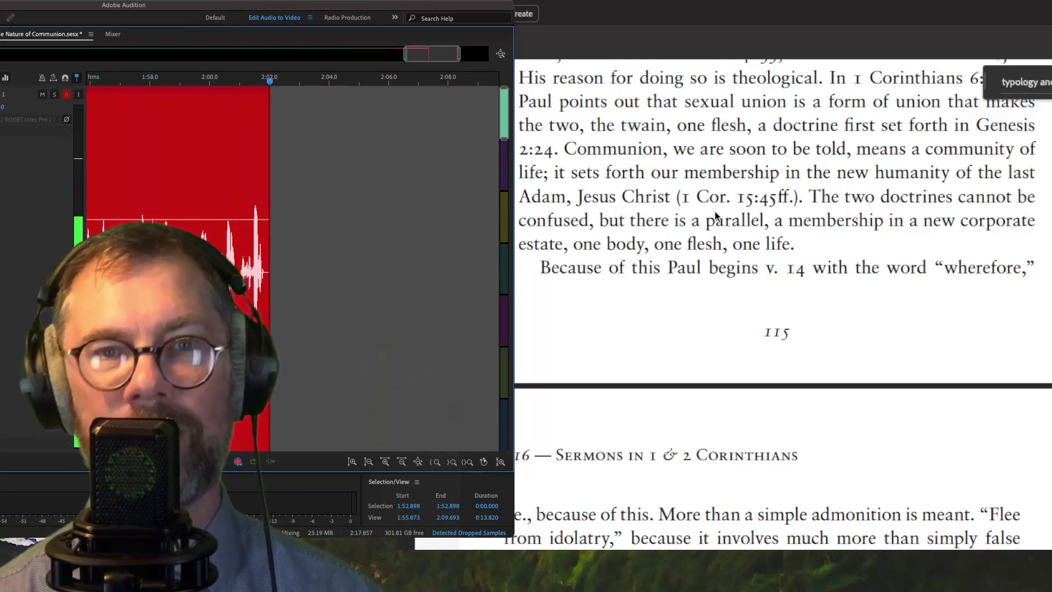
- Keep narrating through page 116 of the PDF, extending the take past 2:50
scroll(714, 215, "down", 2)
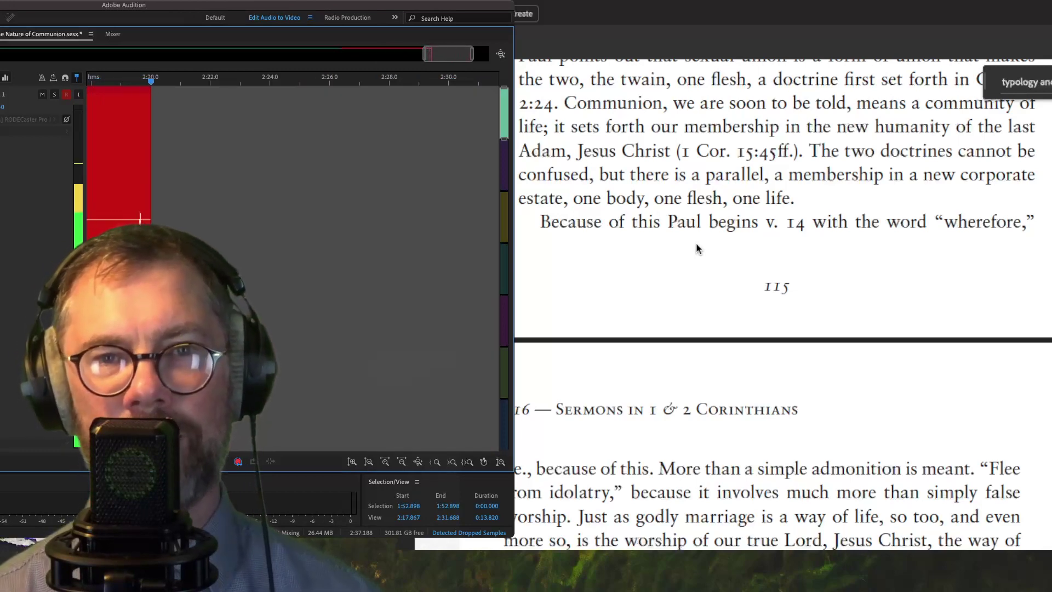
scroll(667, 219, "down", 2)
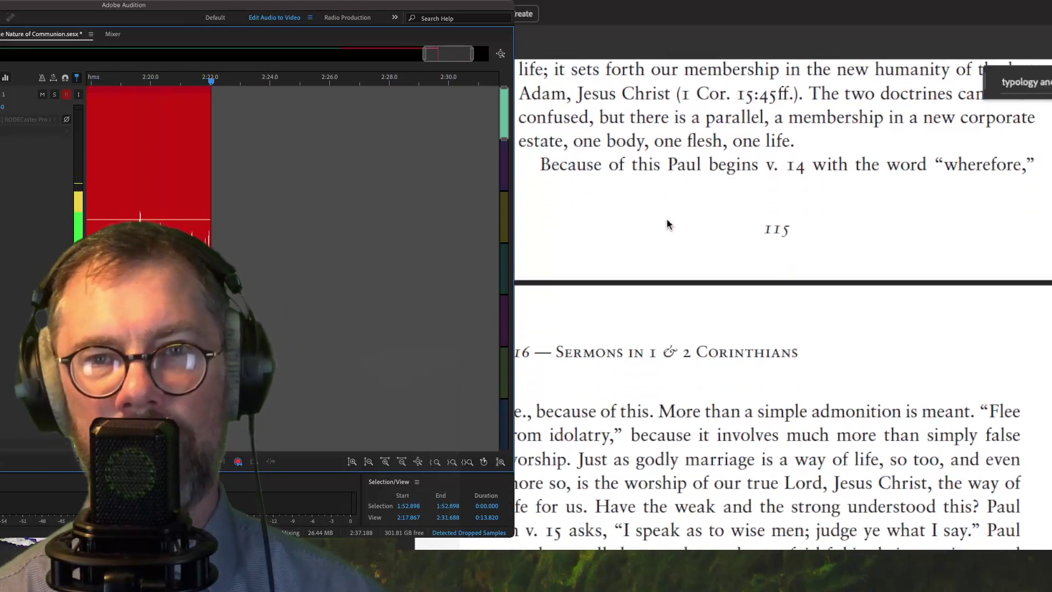
scroll(650, 270, "down", 4)
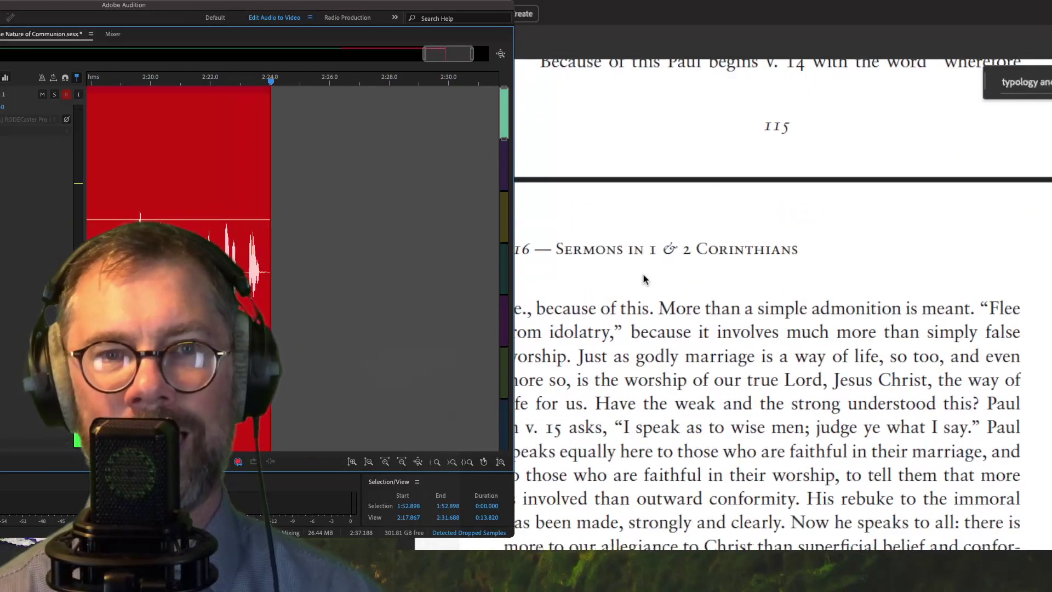
scroll(644, 280, "down", 5)
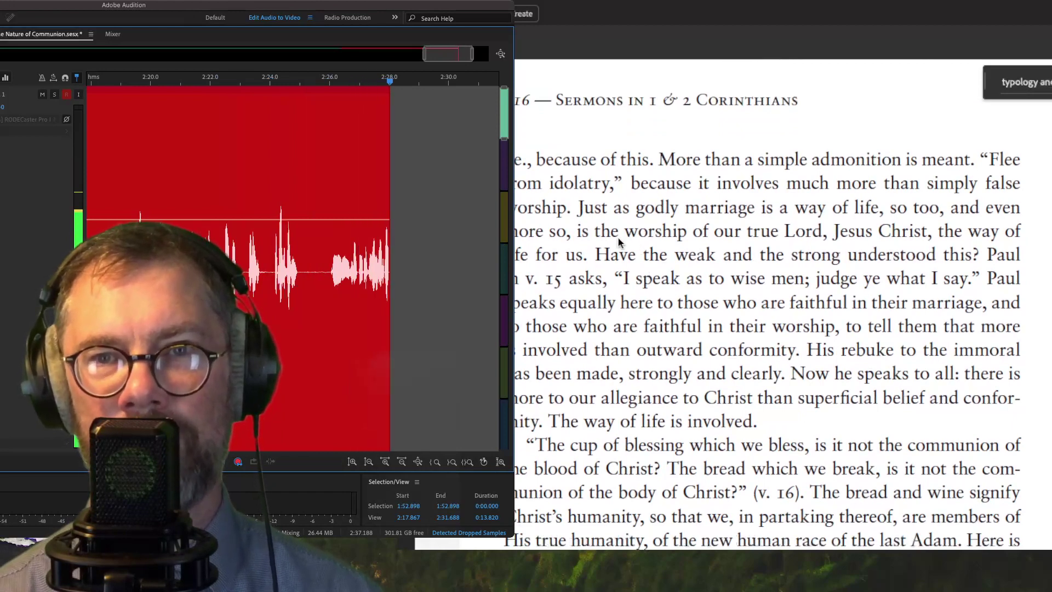
scroll(608, 241, "down", 1)
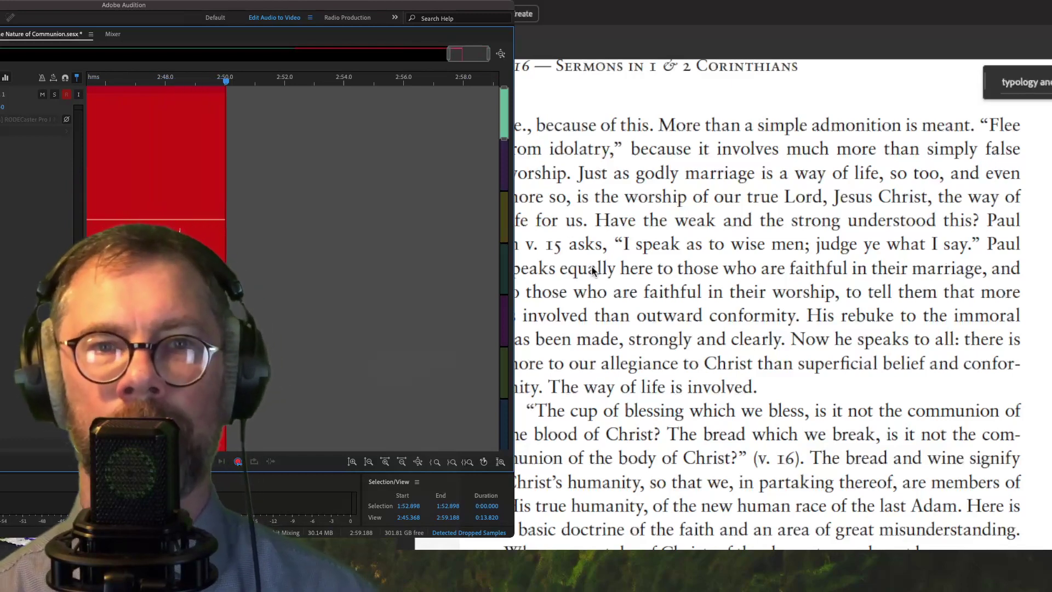
- Continue reading down the PDF so the narration take runs past 3:42
scroll(592, 270, "down", 1)
scroll(592, 273, "down", 1)
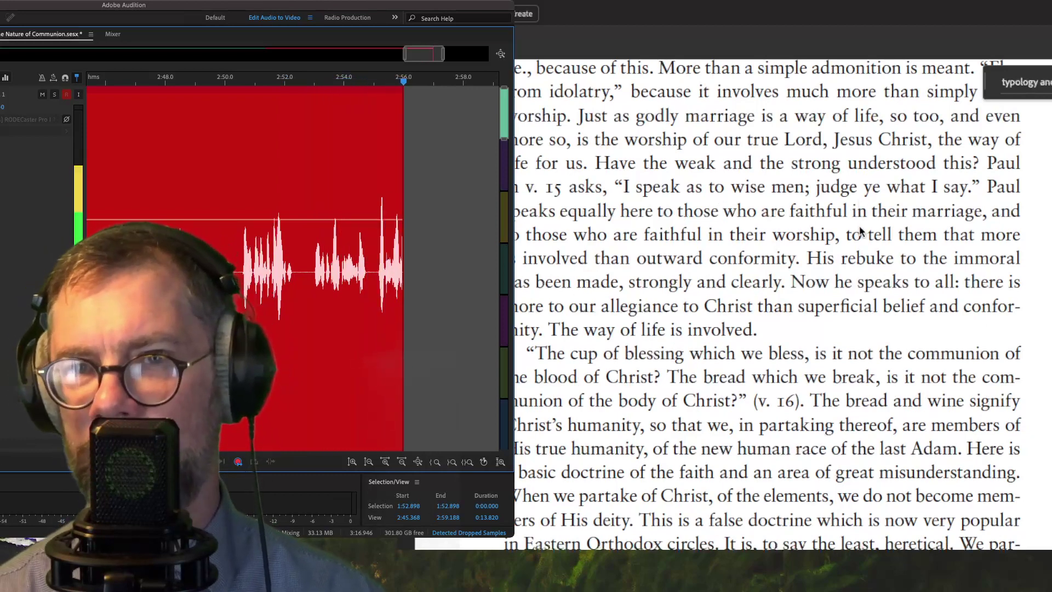
scroll(860, 231, "down", 1)
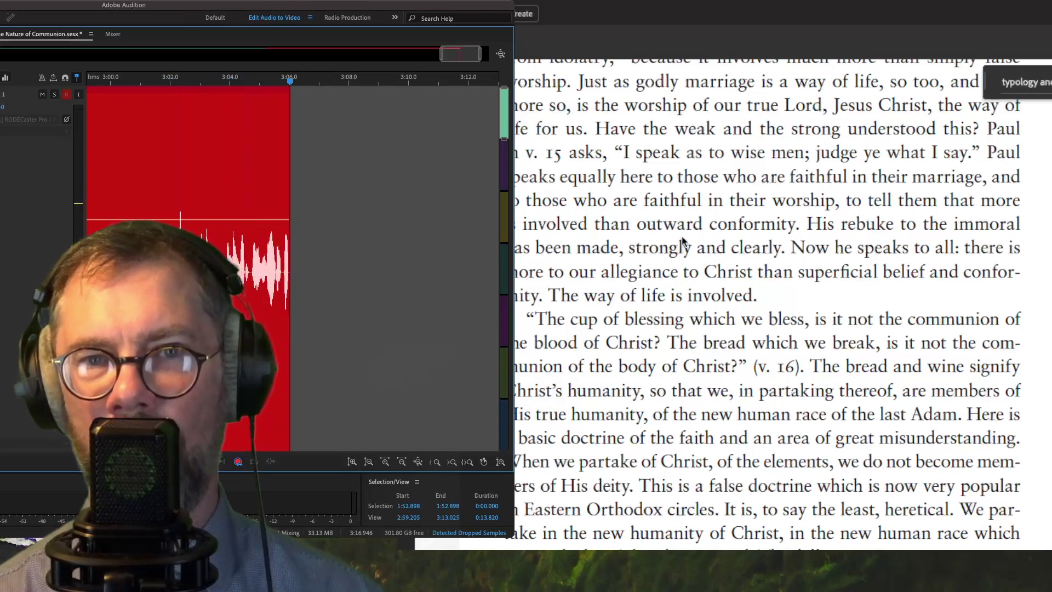
scroll(764, 242, "down", 1)
scroll(763, 244, "down", 1)
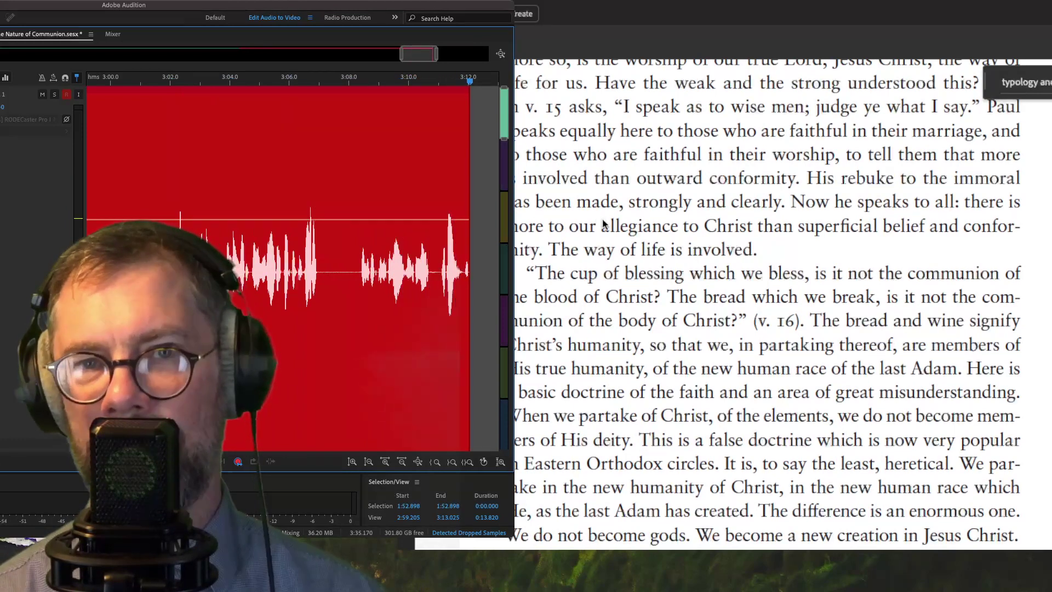
scroll(602, 253, "down", 1)
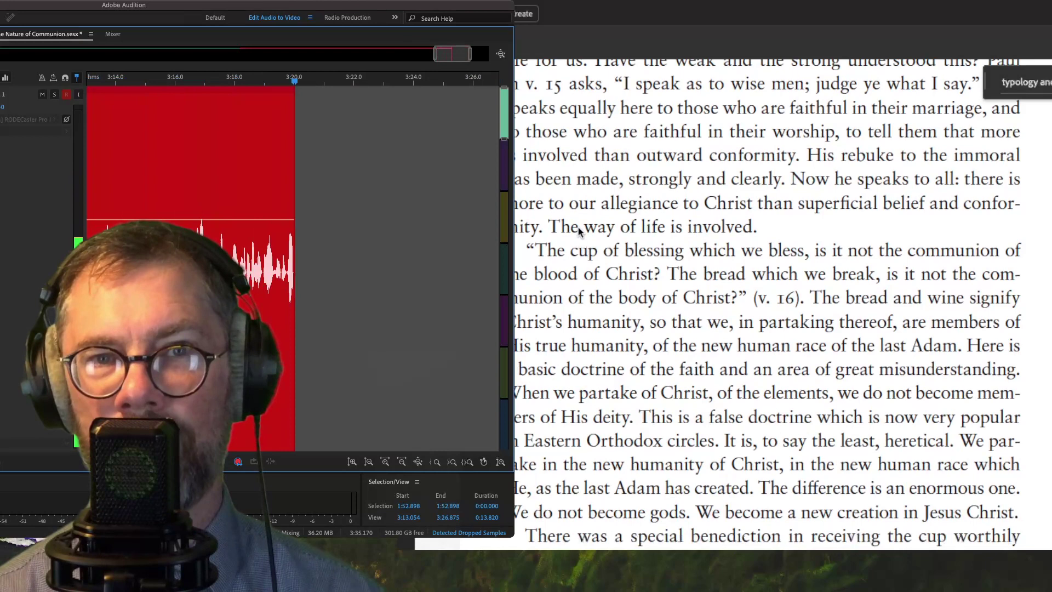
scroll(573, 230, "down", 1)
scroll(576, 231, "down", 3)
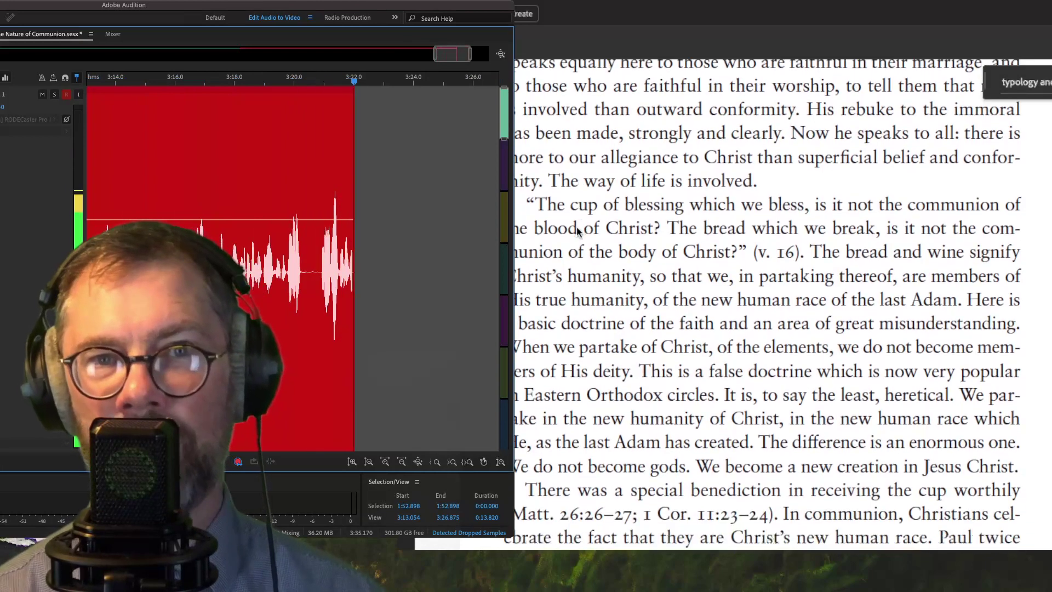
scroll(577, 231, "down", 2)
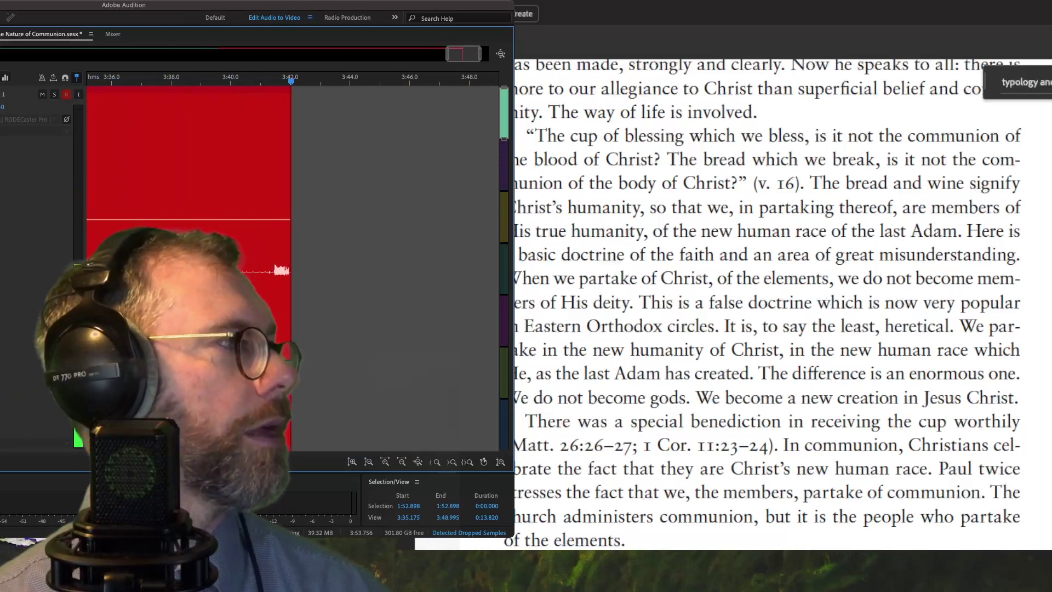
- Stop the current take and start recording re-take Track 1_009 on track 1 from about 3:36
key("space")
left_click(165, 83)
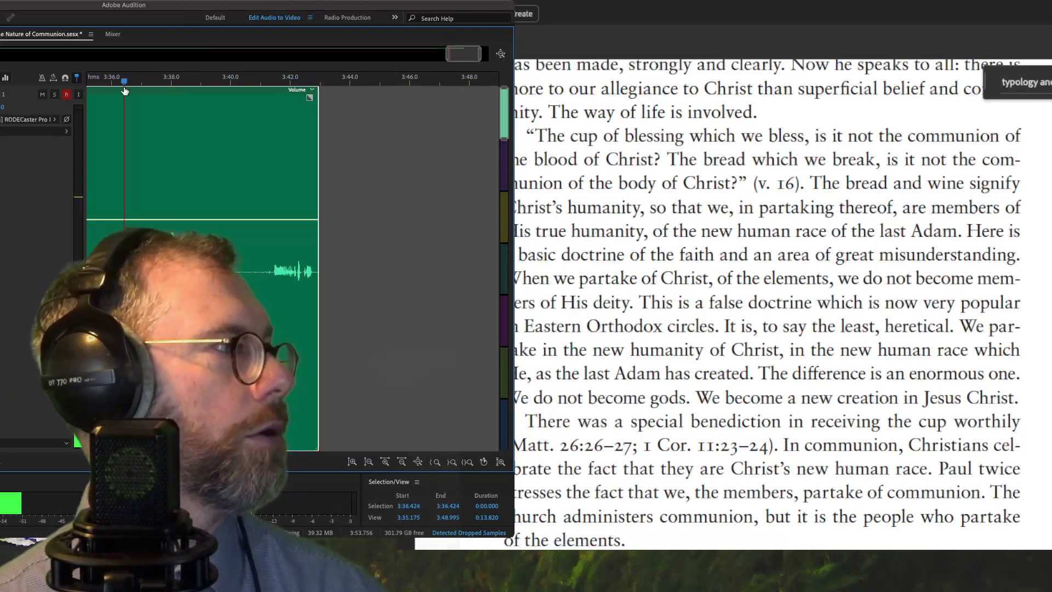
key("shift+space")
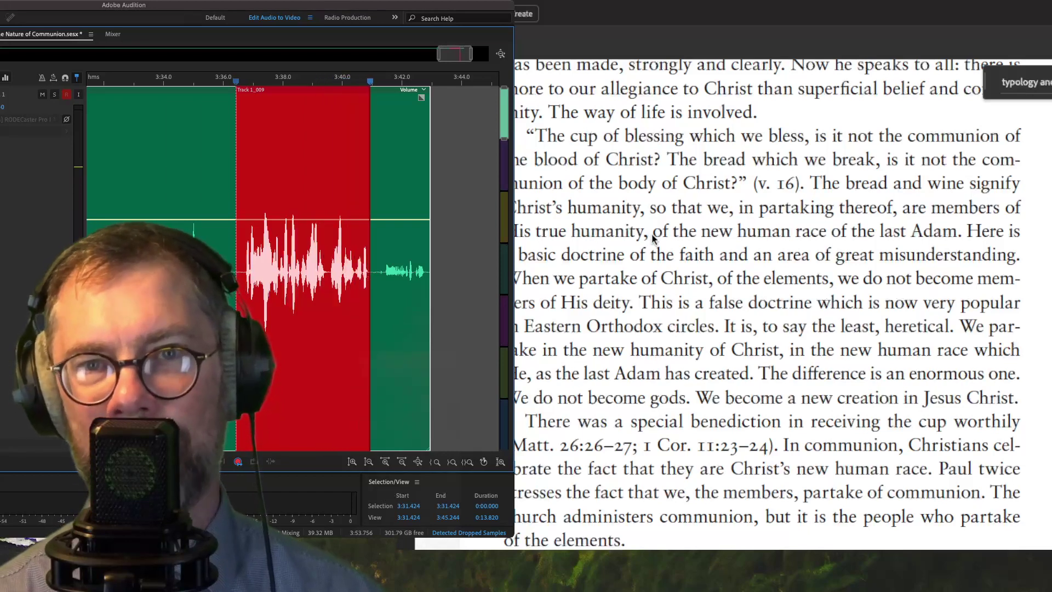
scroll(581, 249, "down", 1)
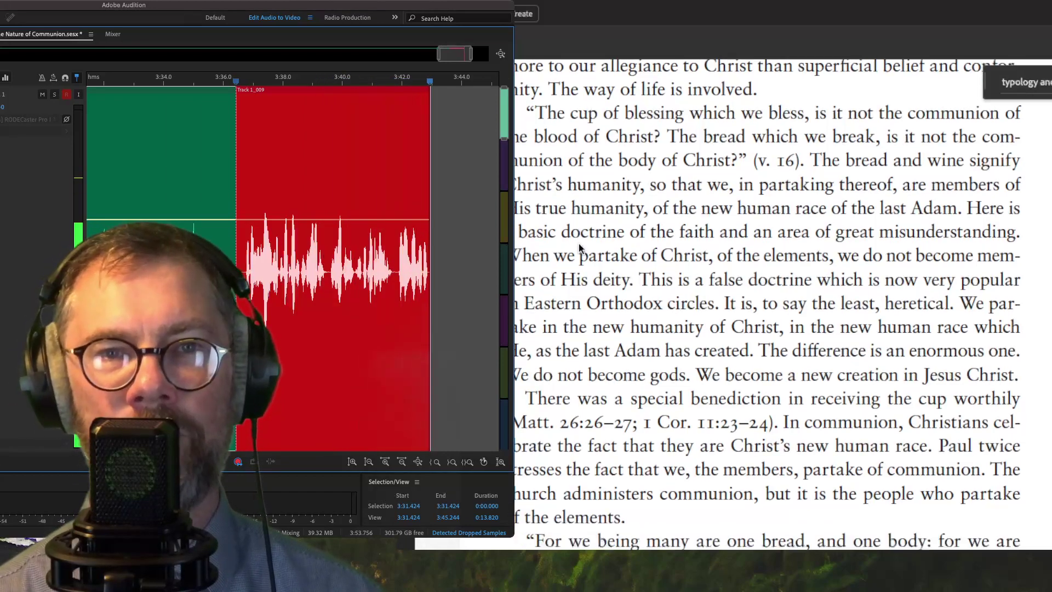
scroll(580, 247, "down", 1)
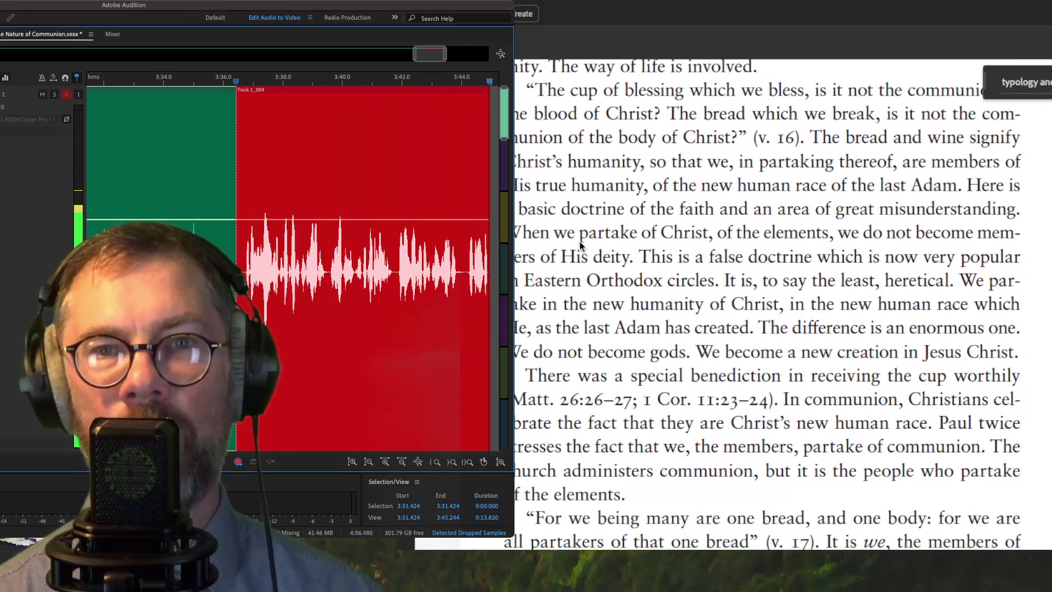
- Scroll down through the chapter 26 PDF while narrating the re-take past 4:24
scroll(570, 251, "down", 1)
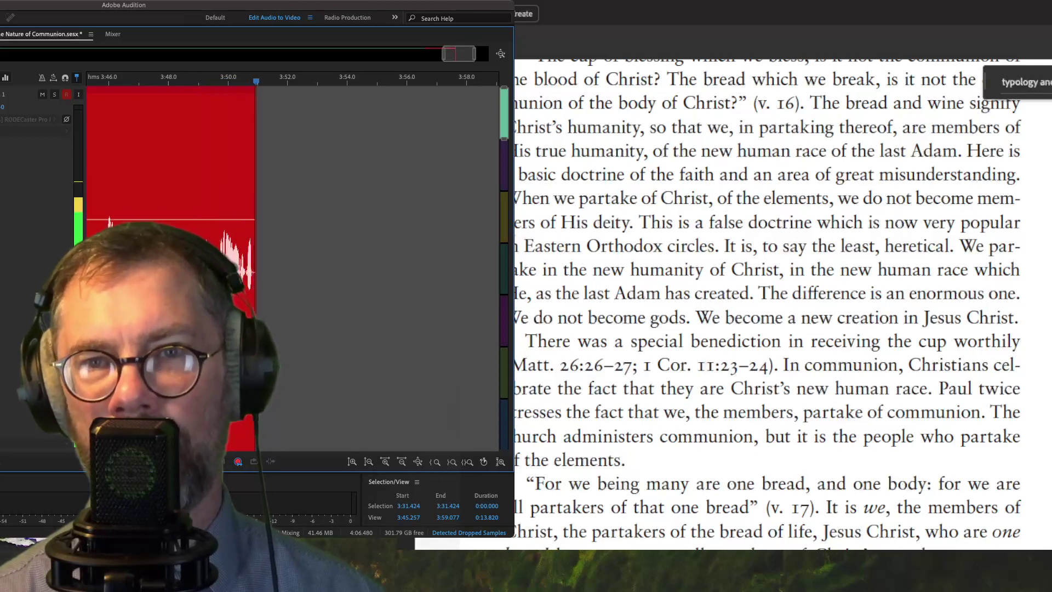
scroll(766, 301, "down", 1)
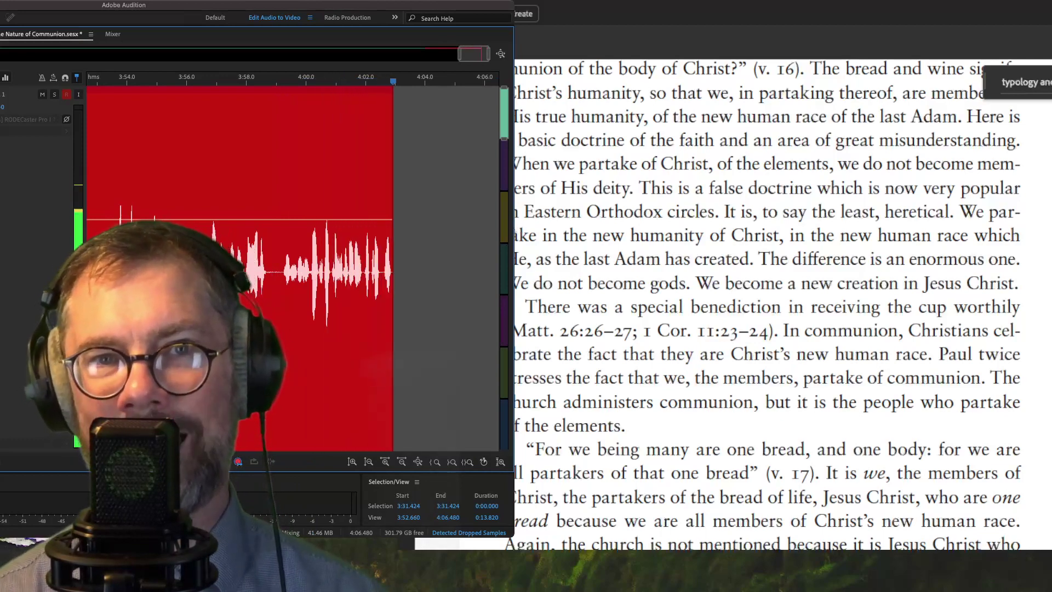
scroll(515, 225, "down", 1)
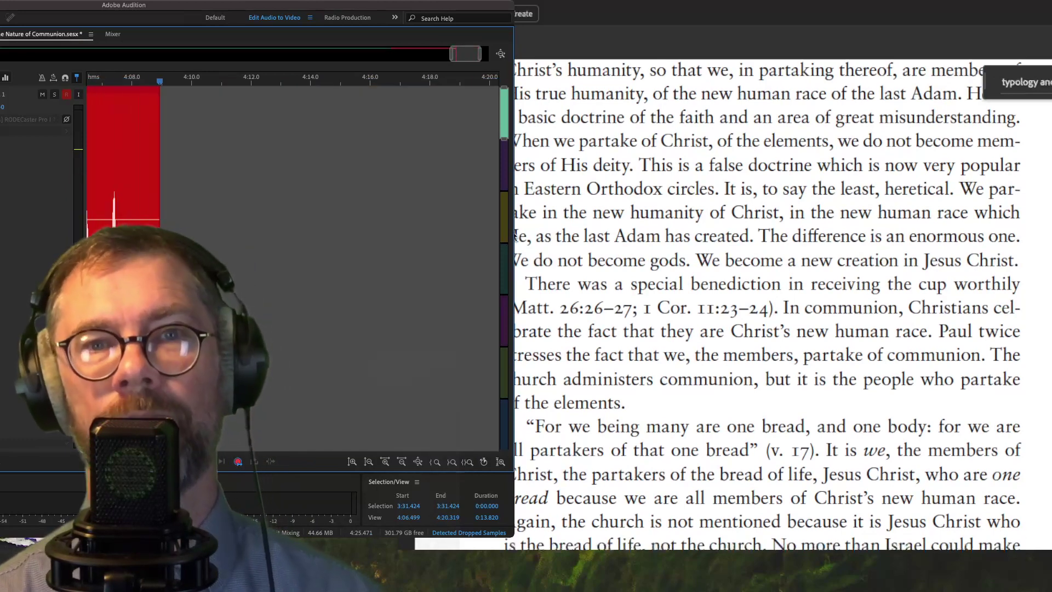
scroll(514, 235, "down", 1)
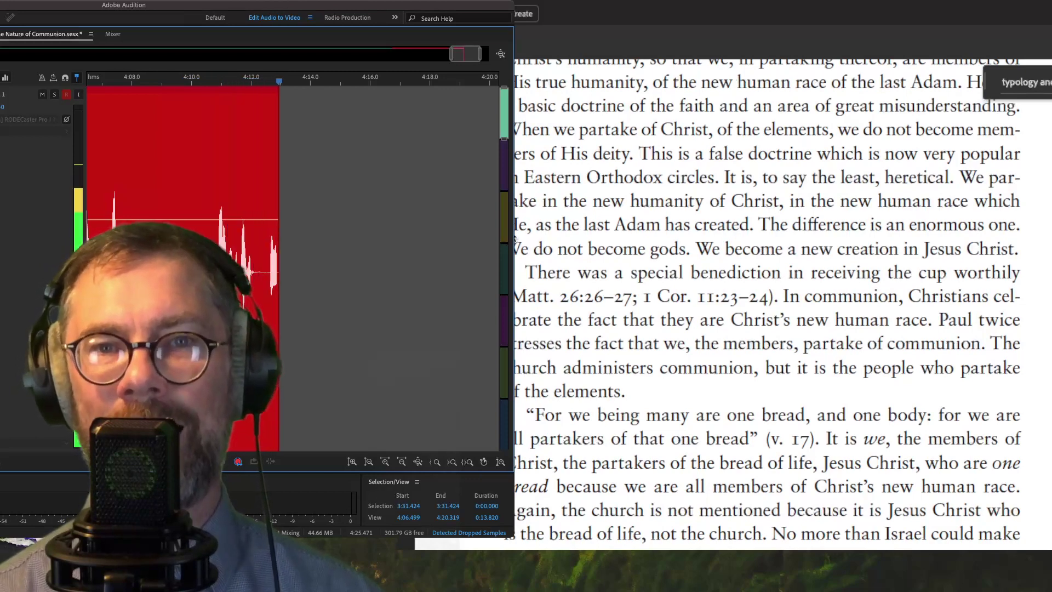
scroll(515, 241, "down", 2)
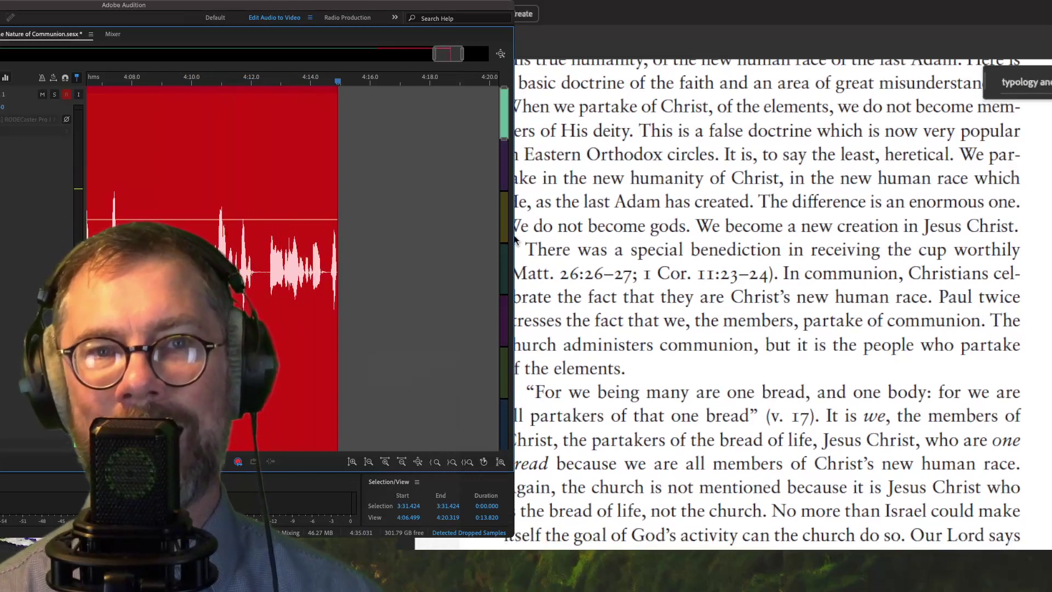
scroll(515, 236, "down", 3)
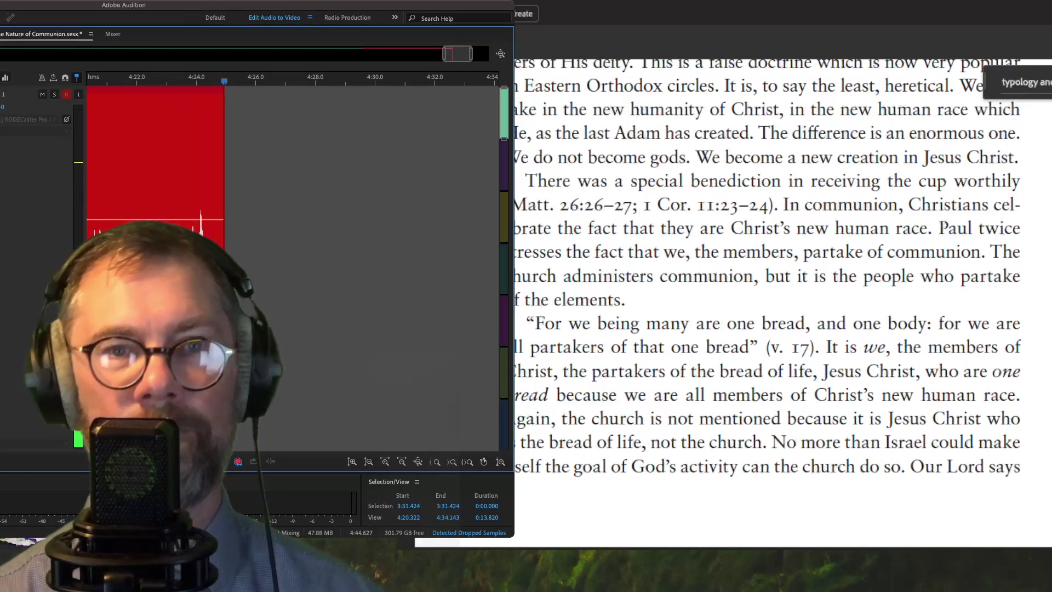
- Stop recording, leaving Track 1_009 as a finished clip ending near 4:26
key("space")
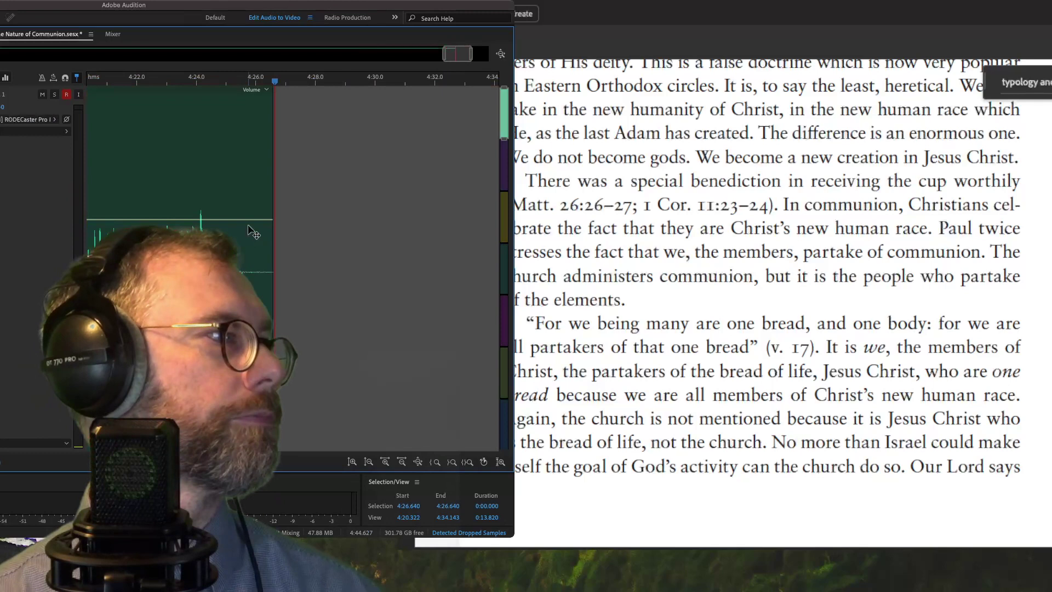